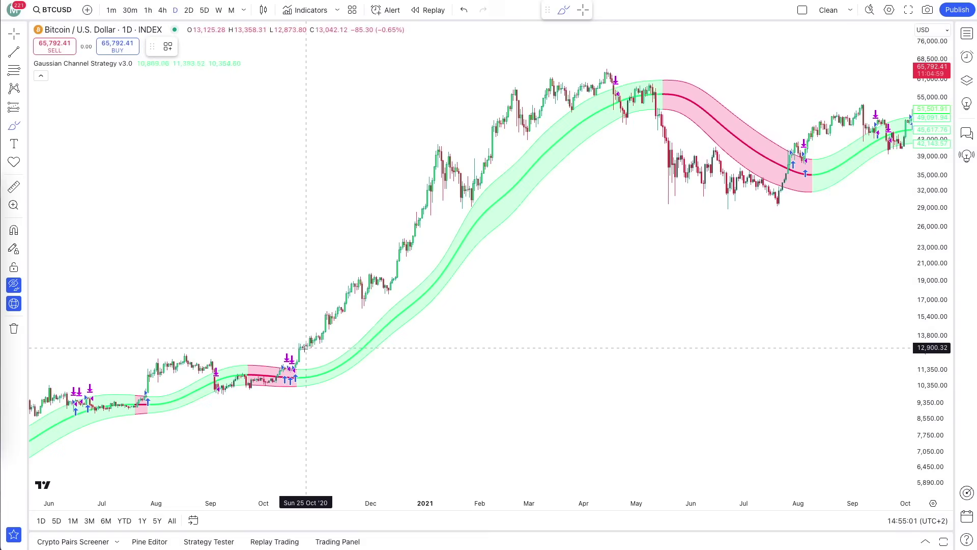
mouse_move(299, 337)
mouse_down()
mouse_move(351, 393)
mouse_move(585, 185)
mouse_move(584, 61)
mouse_up()
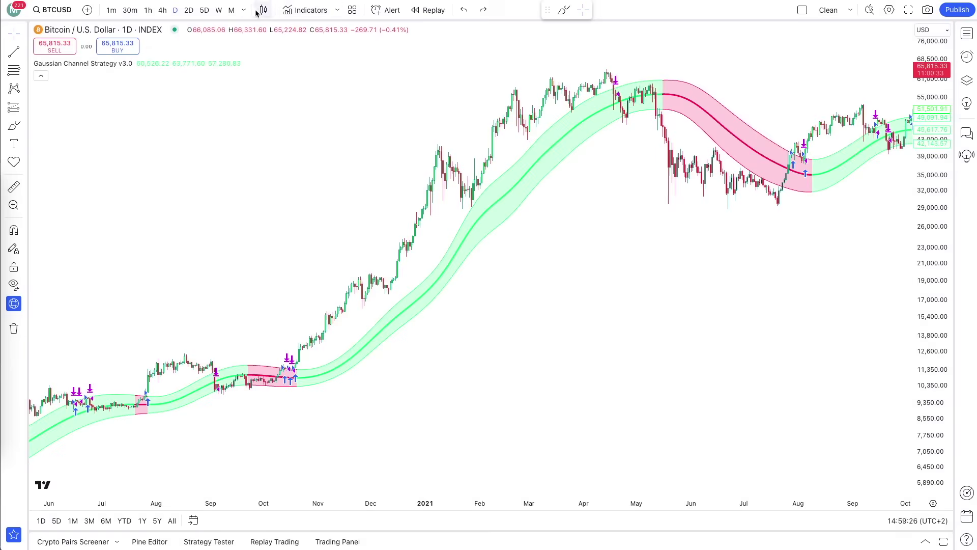
click(262, 10)
scroll(285, 306, down, 5)
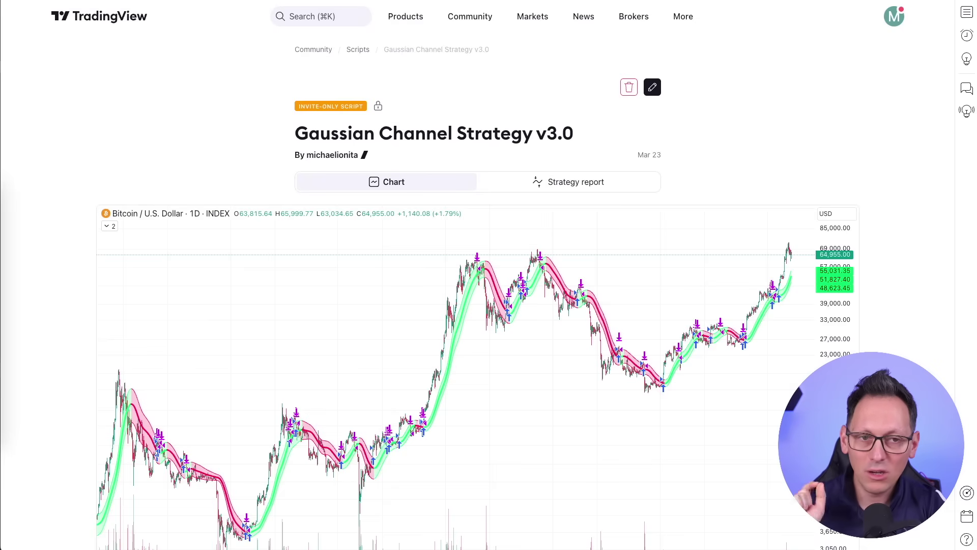
Add the Gaussian Channel Strategy v3.0 script to the favorites from its publication page
scroll(258, 127, down, 10)
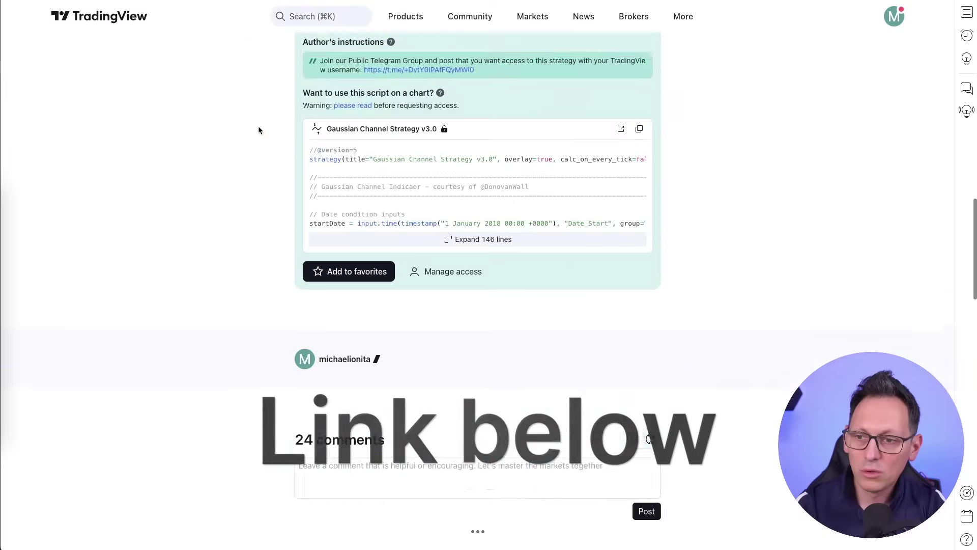
scroll(353, 215, up, 3)
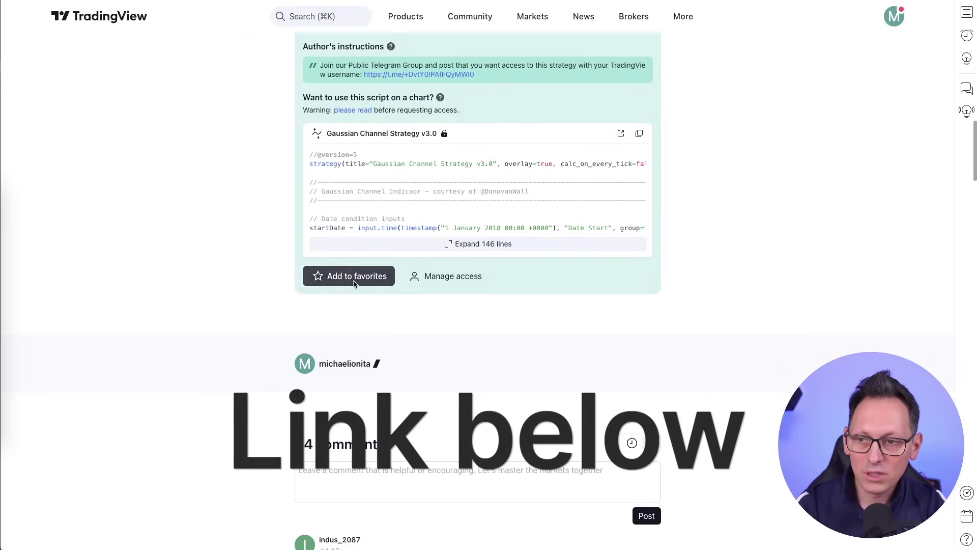
click(350, 278)
scroll(374, 286, up, 1)
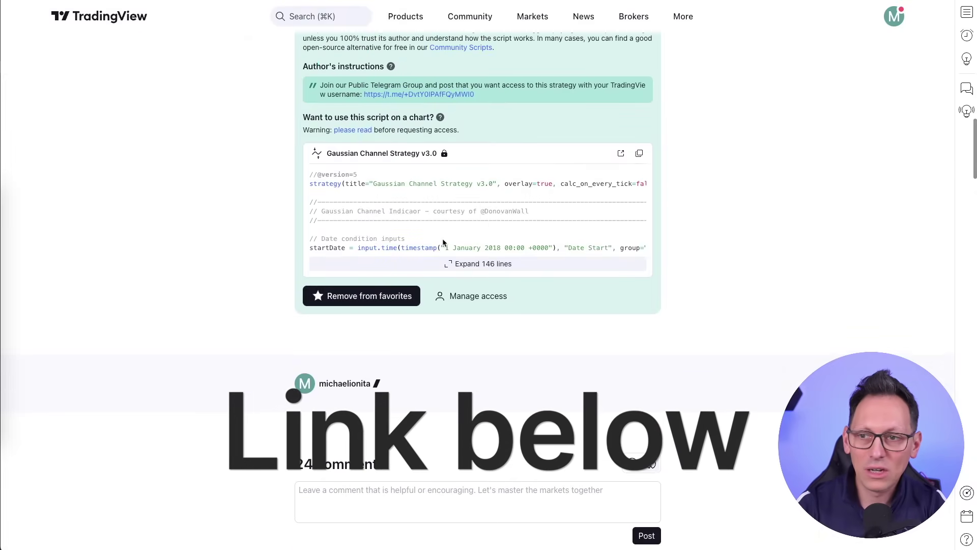
scroll(433, 243, up, 4)
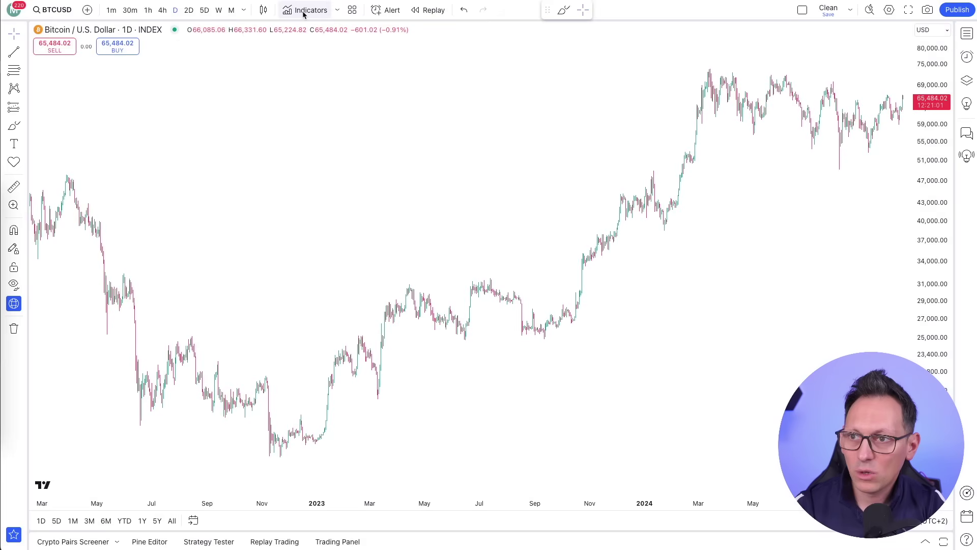
Add the favorited Gaussian Channel Strategy v3.0 to the BTCUSD daily chart and close the indicator list
click(304, 12)
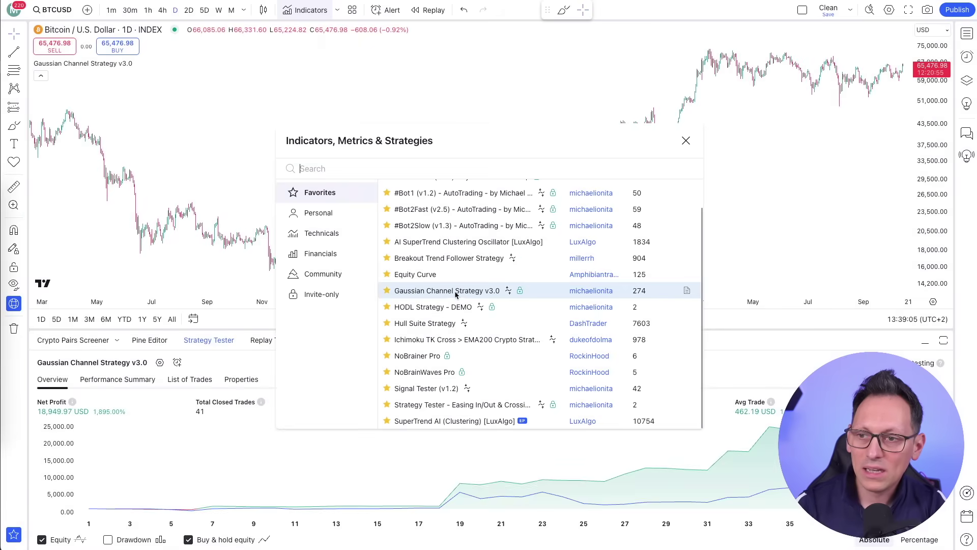
click(686, 142)
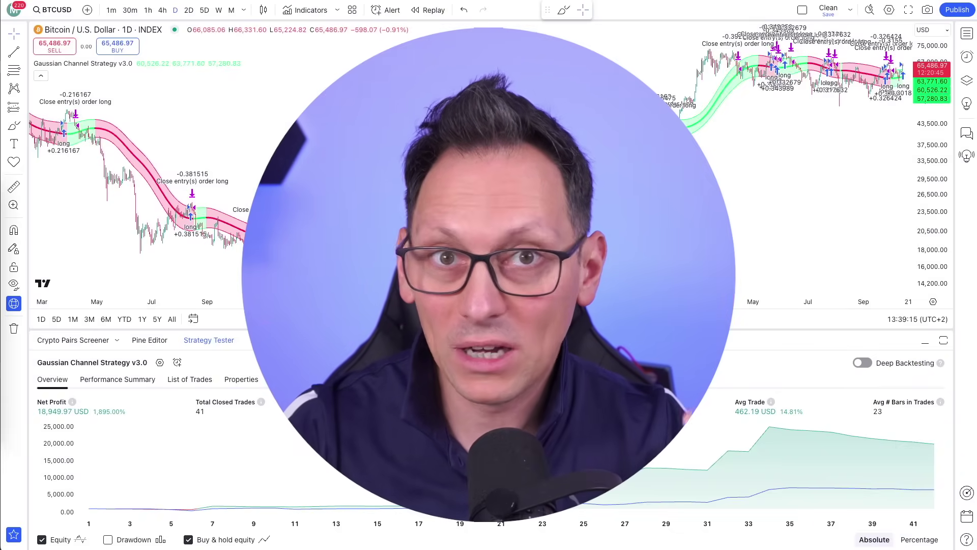
Turn off Signal labels and Quantity in the strategy's style settings and apply the change
scroll(603, 229, down, 1)
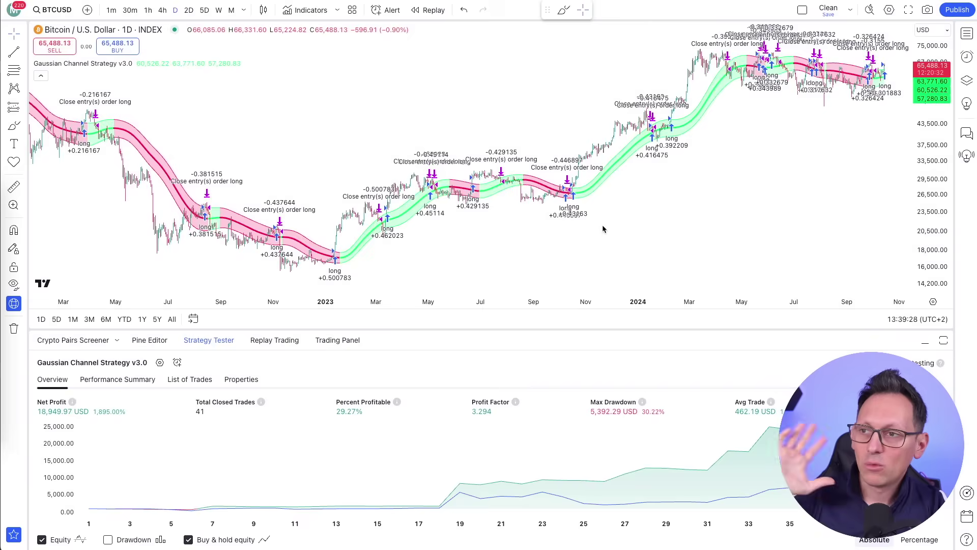
scroll(602, 229, up, 5)
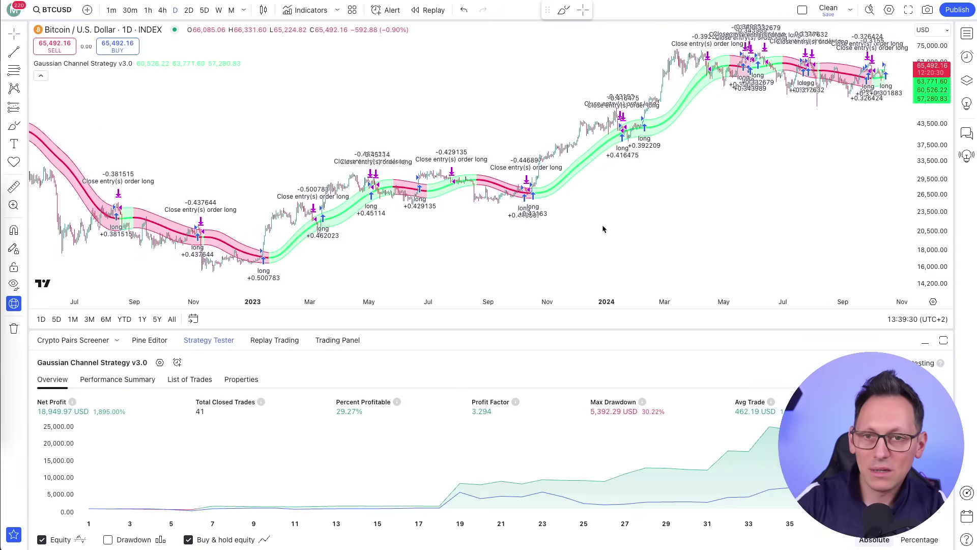
scroll(603, 229, right, 3)
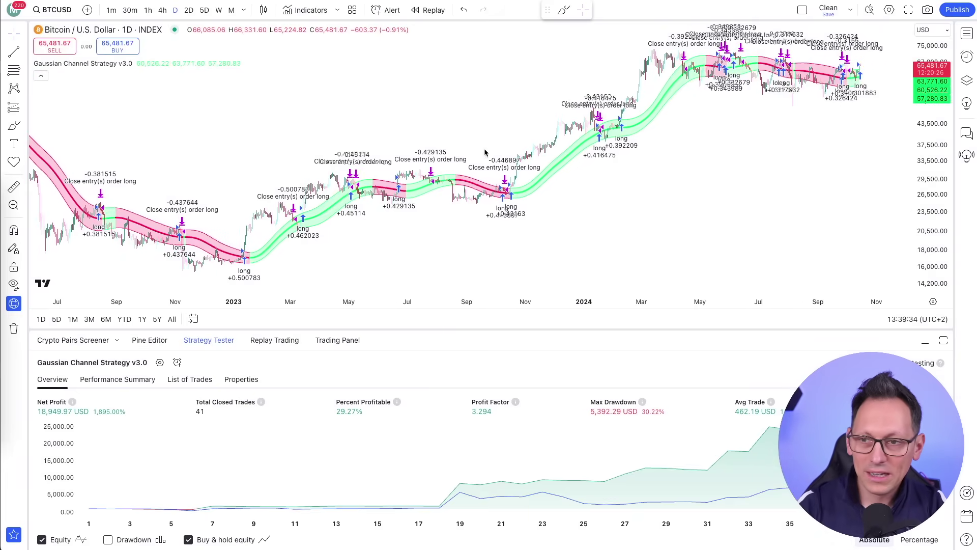
click(160, 363)
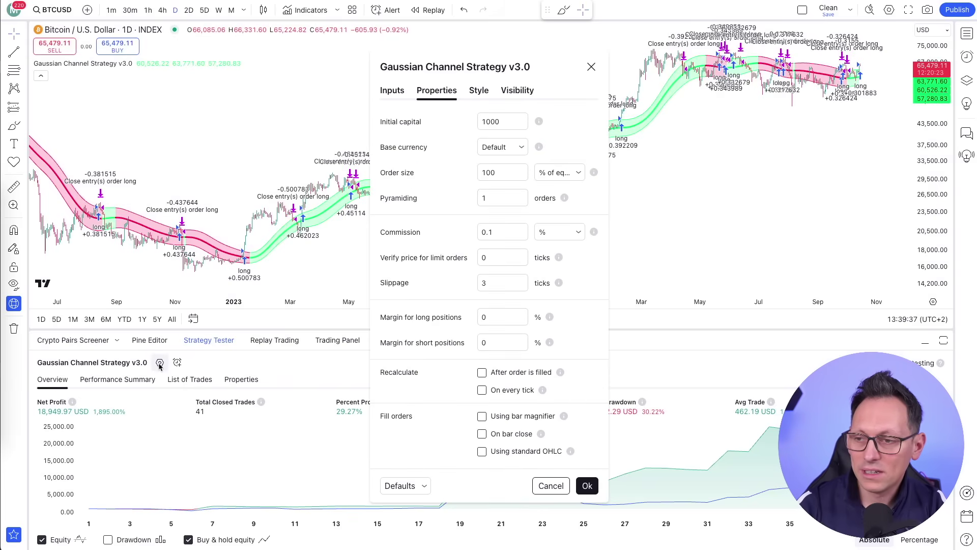
click(479, 92)
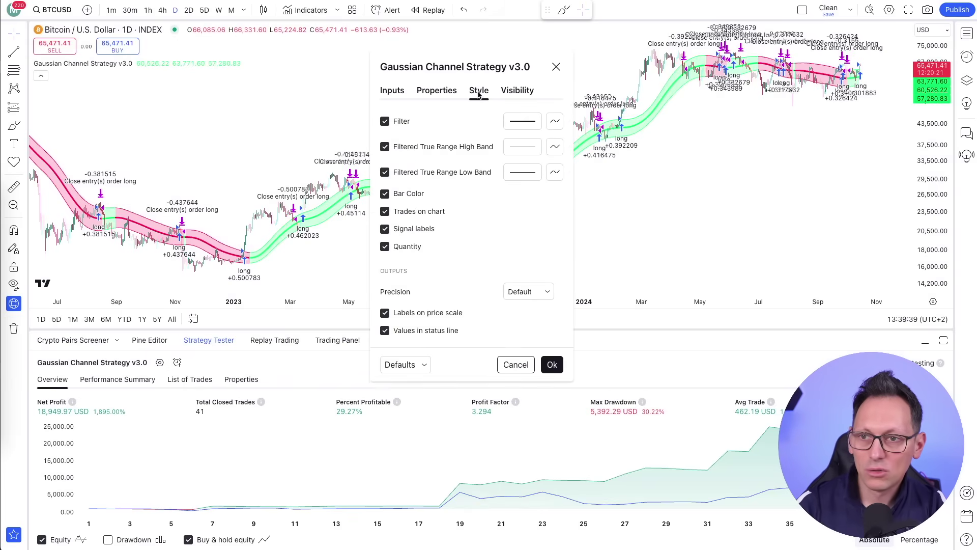
click(385, 229)
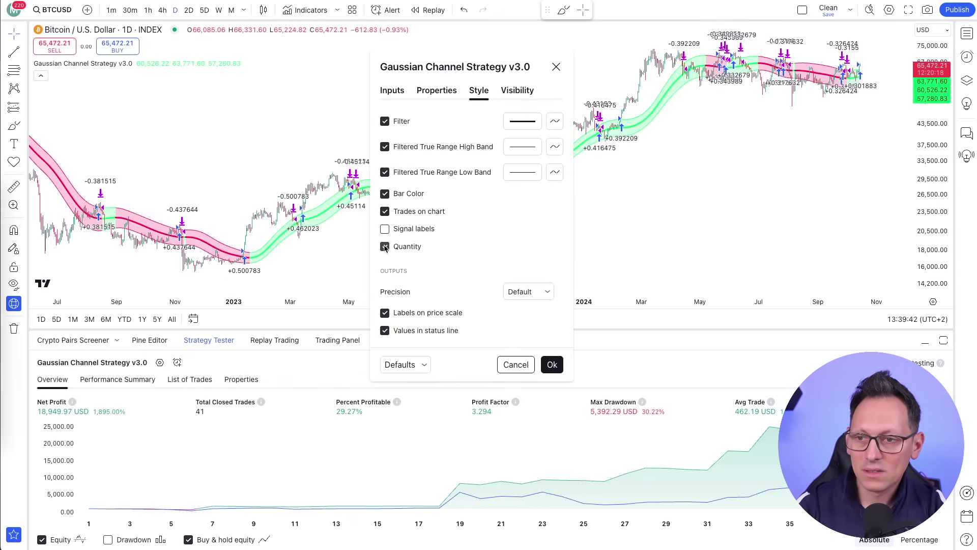
click(554, 365)
Review the strategy's trade history and its input settings, including start date, source, poles, sampling period and Filtered True Range Multiplier
scroll(657, 209, down, 5)
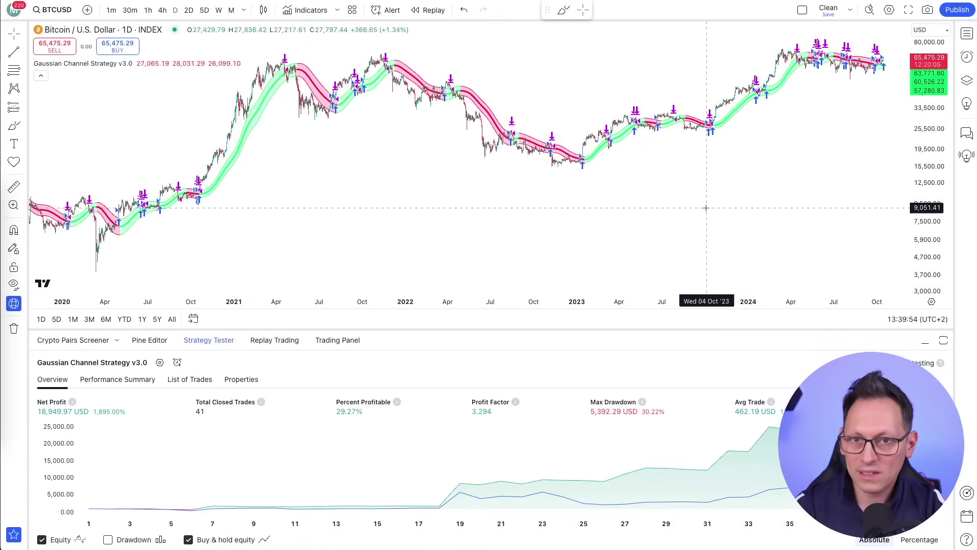
scroll(534, 244, down, 5)
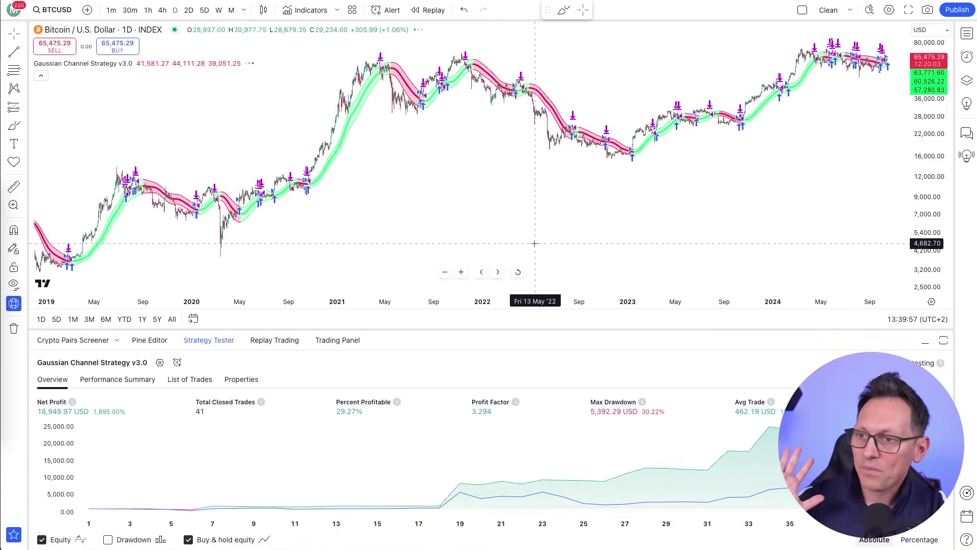
scroll(535, 244, down, 2)
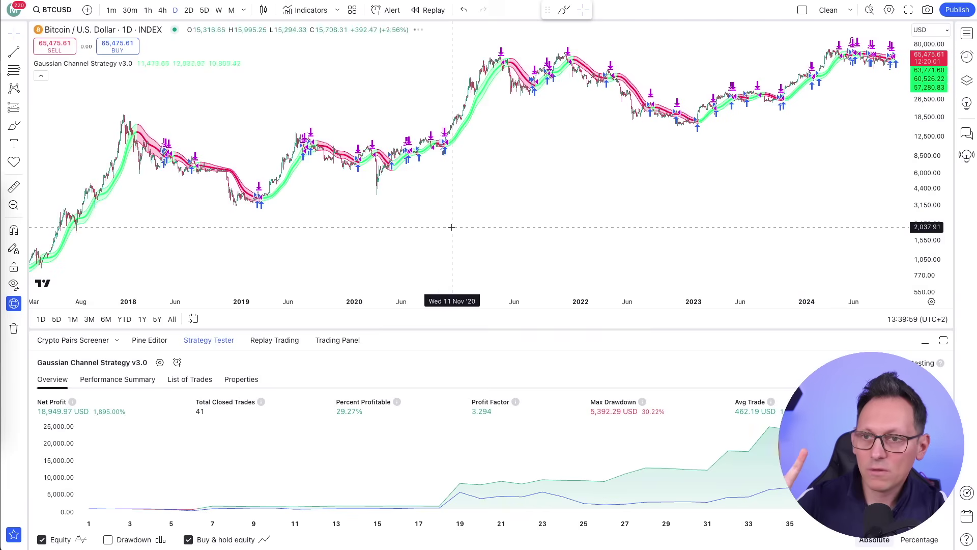
scroll(469, 223, up, 4)
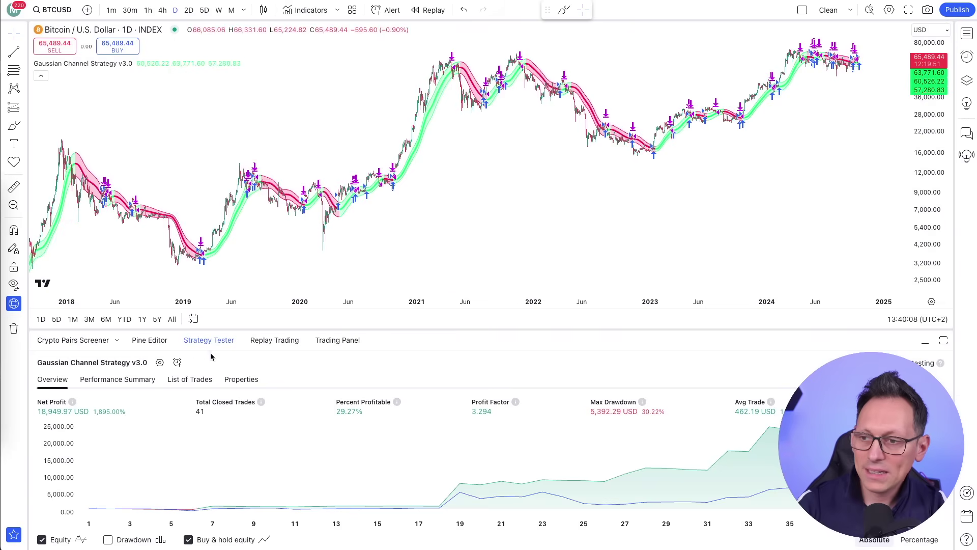
click(159, 363)
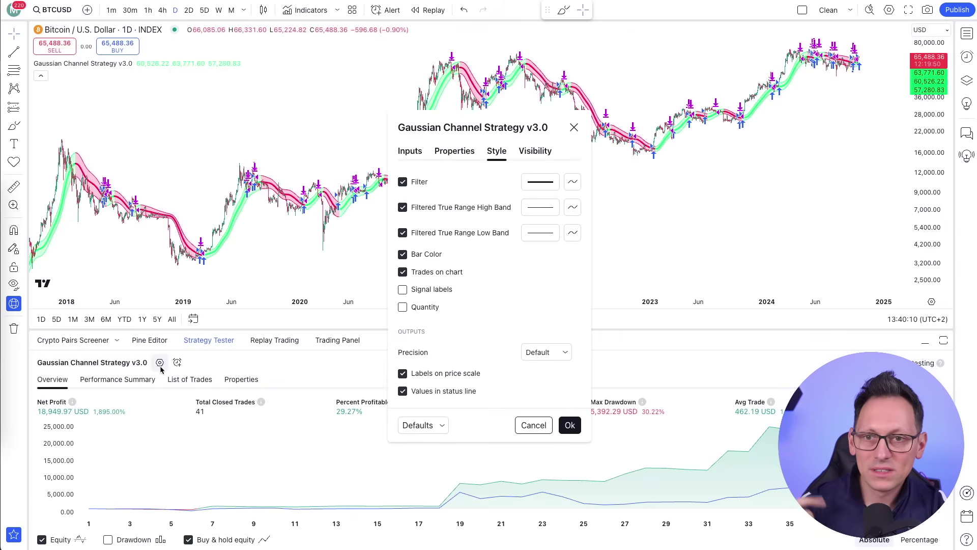
click(408, 153)
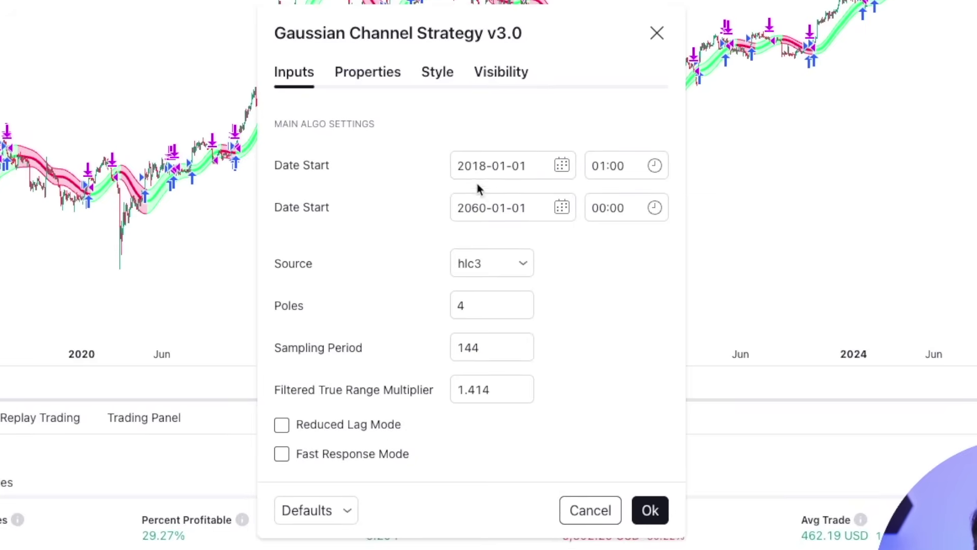
drag(458, 165, 496, 166)
click(562, 141)
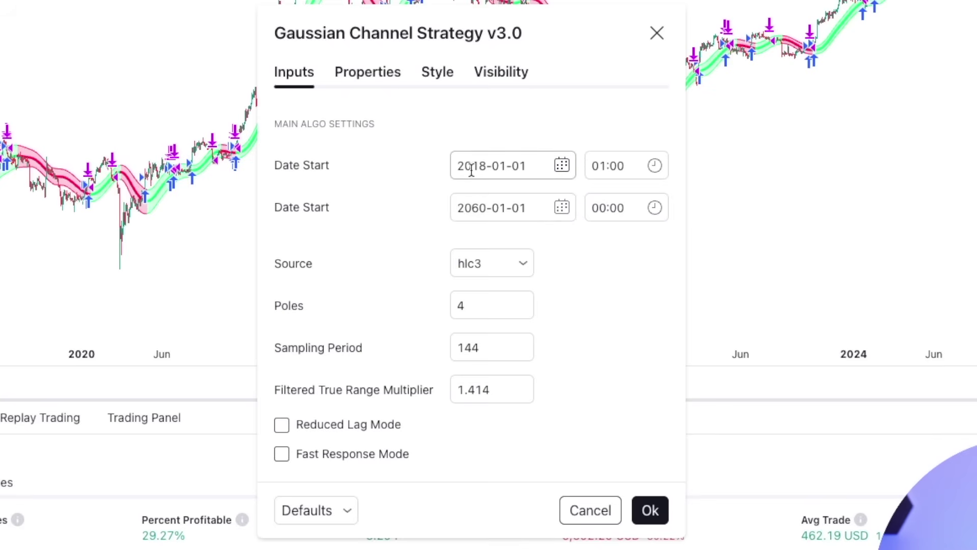
drag(460, 167, 479, 165)
click(557, 161)
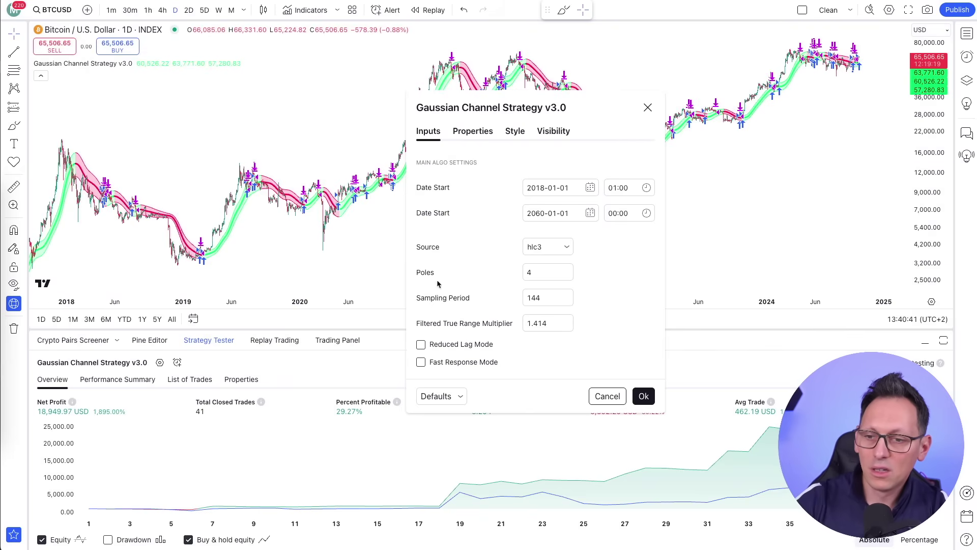
drag(578, 116, 597, 107)
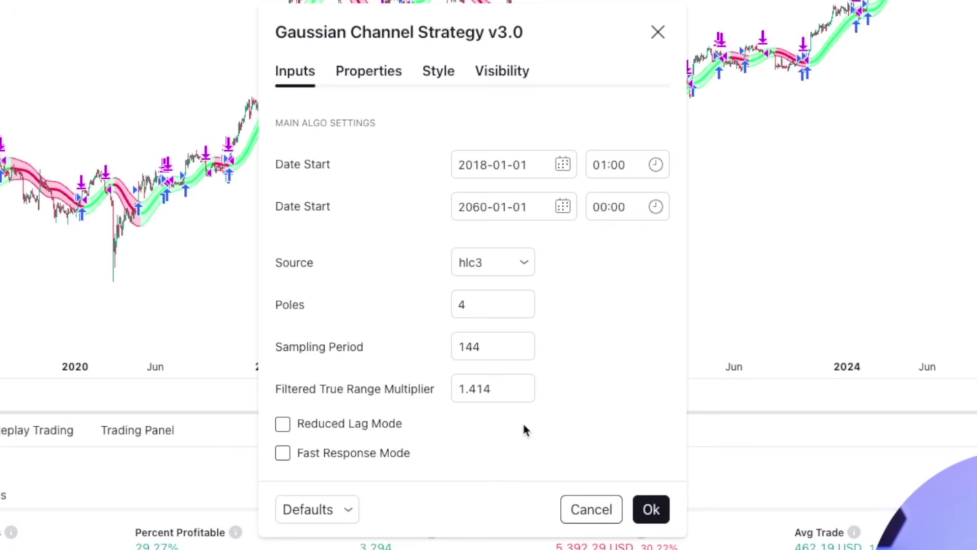
click(651, 510)
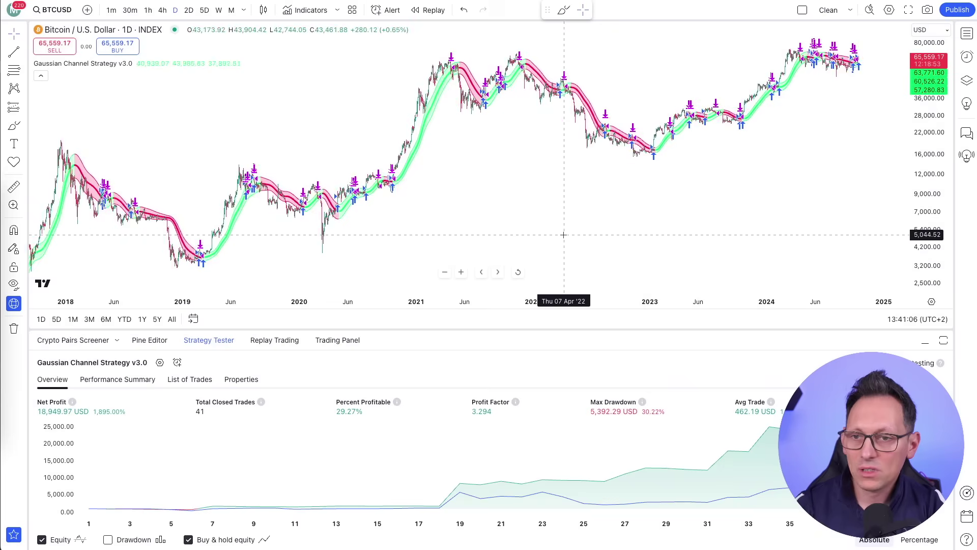
Collapse the strategy tester so the price chart fills the window
scroll(564, 235, up, 10)
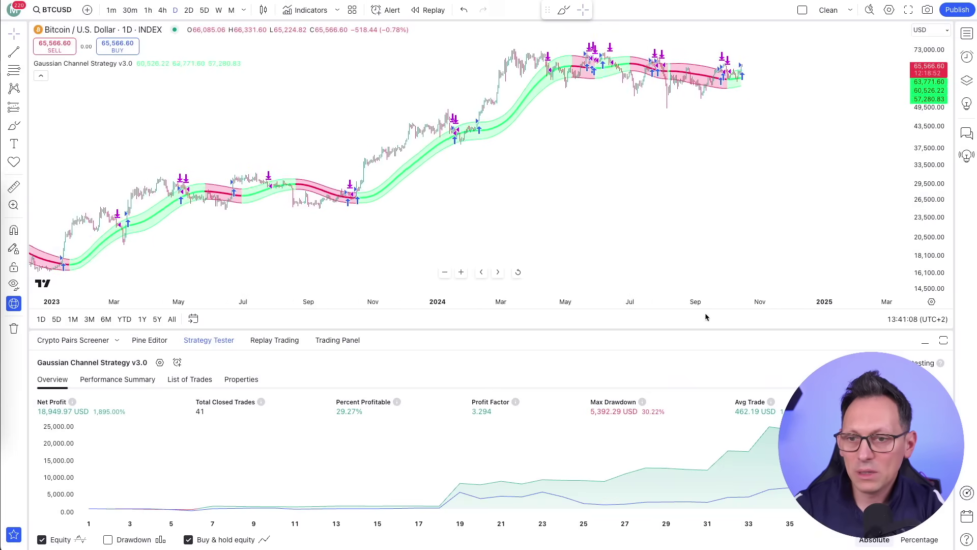
click(924, 344)
scroll(628, 356, up, 10)
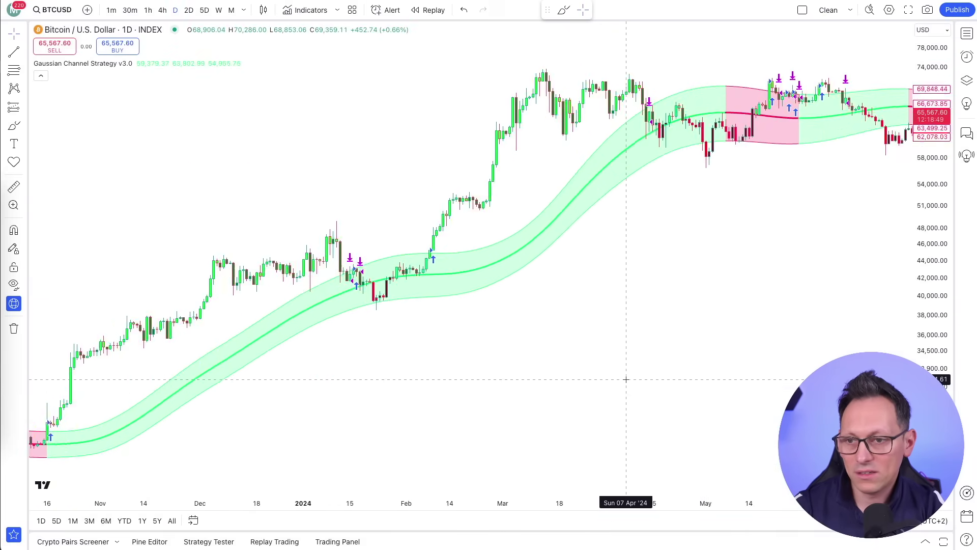
Circle the strategy's mid-October 2023 long entry and the January 2024 price dip with the Brush
scroll(628, 380, up, 5)
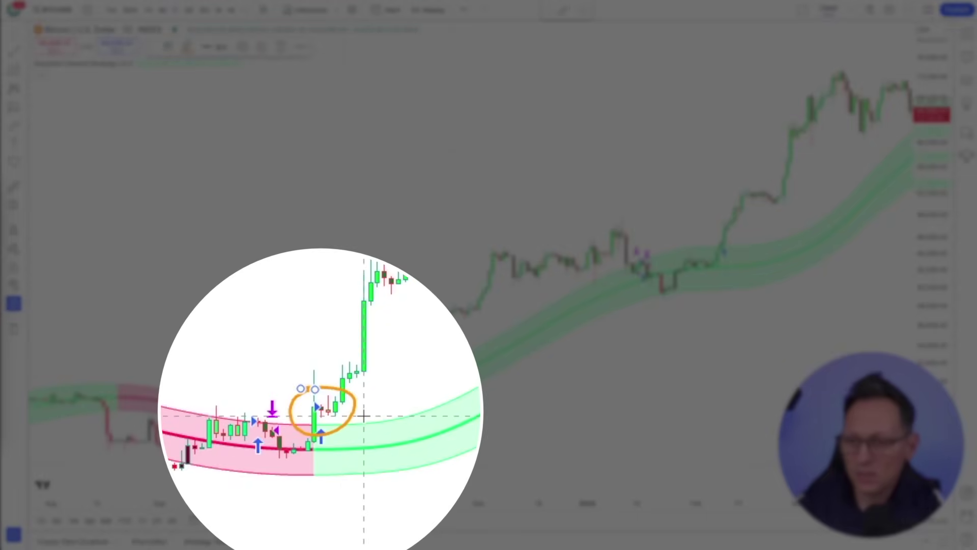
scroll(578, 258, right, 3)
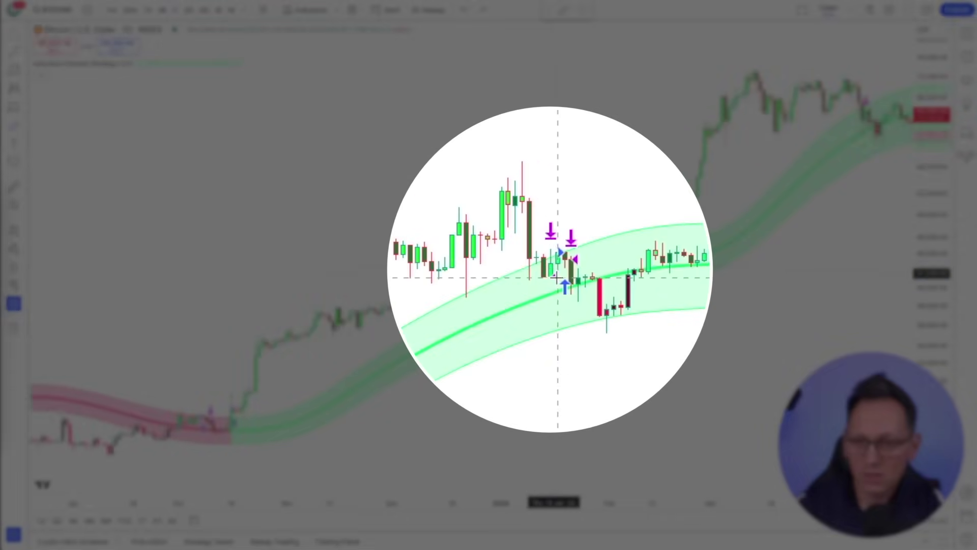
scroll(554, 275, up, 2)
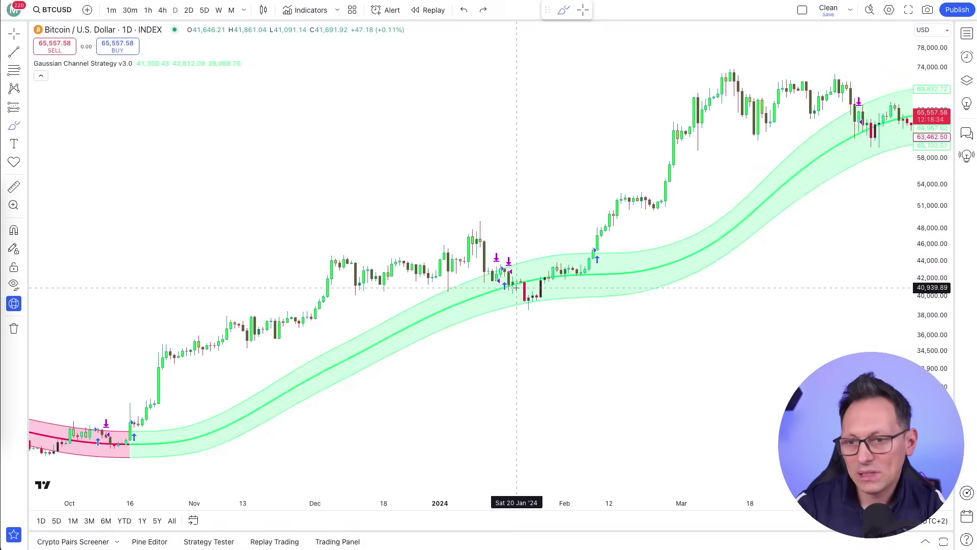
mouse_move(505, 262)
mouse_down()
mouse_move(513, 304)
mouse_move(557, 284)
mouse_up()
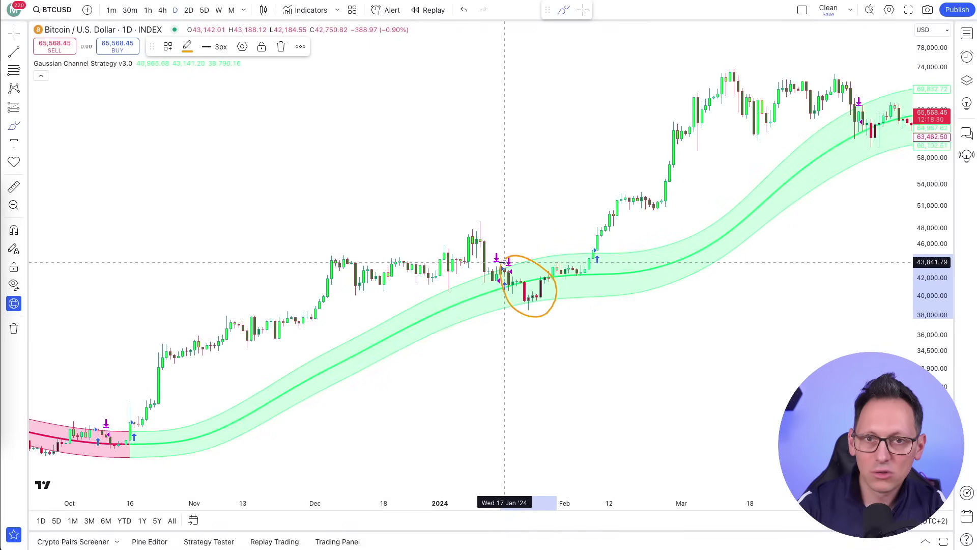
Circle the February 2024 long entry, the mid-April exit and the May–June trade cluster with the Brush
scroll(514, 254, right, 10)
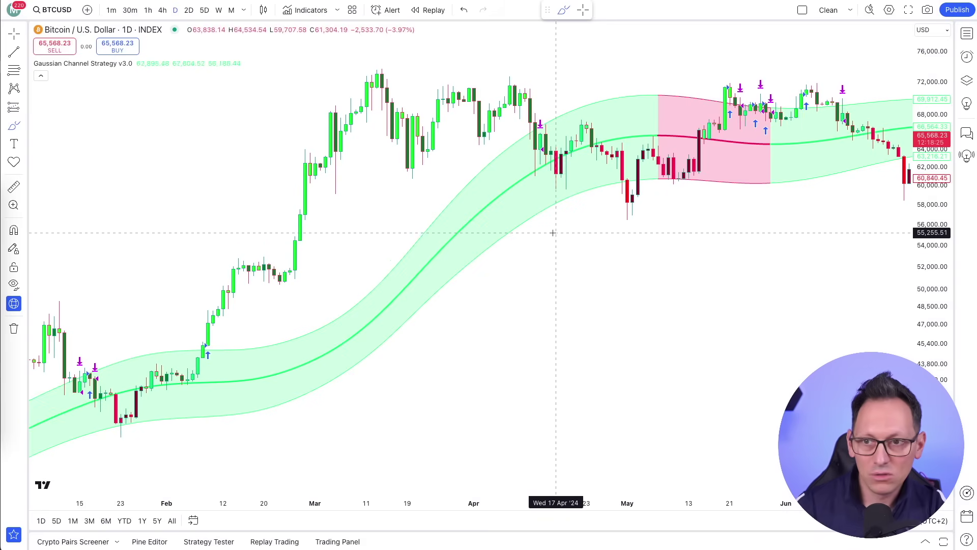
mouse_move(240, 349)
mouse_down()
mouse_move(180, 354)
mouse_move(207, 319)
mouse_up()
drag(530, 124, 525, 114)
scroll(601, 153, right, 5)
mouse_move(639, 65)
mouse_down()
mouse_move(525, 72)
mouse_move(691, 134)
mouse_move(631, 65)
mouse_up()
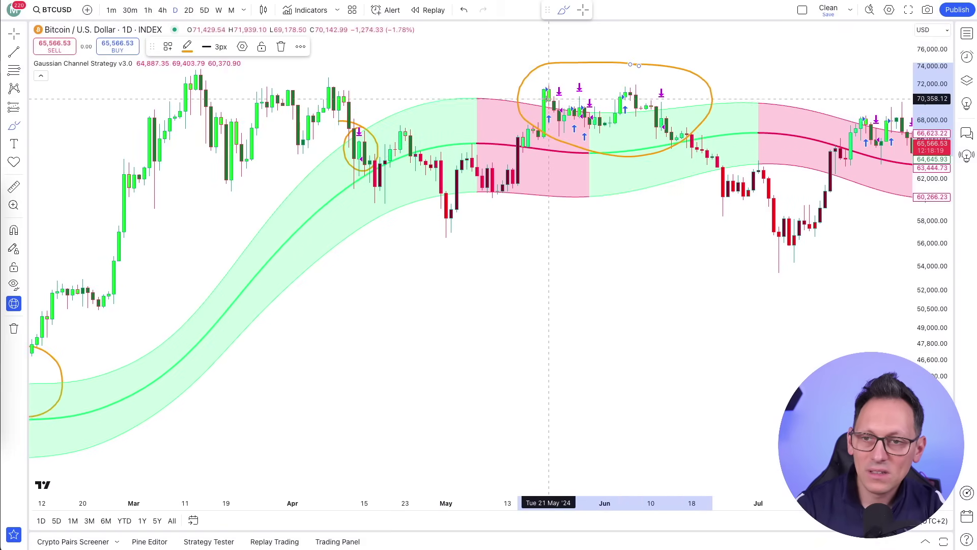
Circle the late-July 2024 group of entries and exits with the Brush
scroll(646, 155, right, 2)
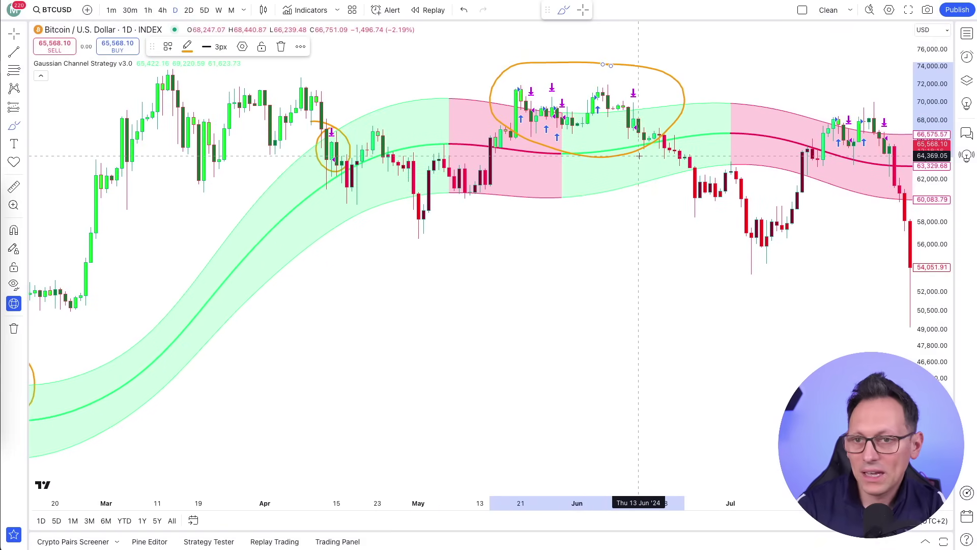
scroll(573, 145, right, 8)
mouse_move(656, 108)
mouse_down()
mouse_move(572, 155)
mouse_move(715, 133)
mouse_move(642, 111)
mouse_up()
scroll(650, 239, down, 3)
scroll(651, 239, right, 4)
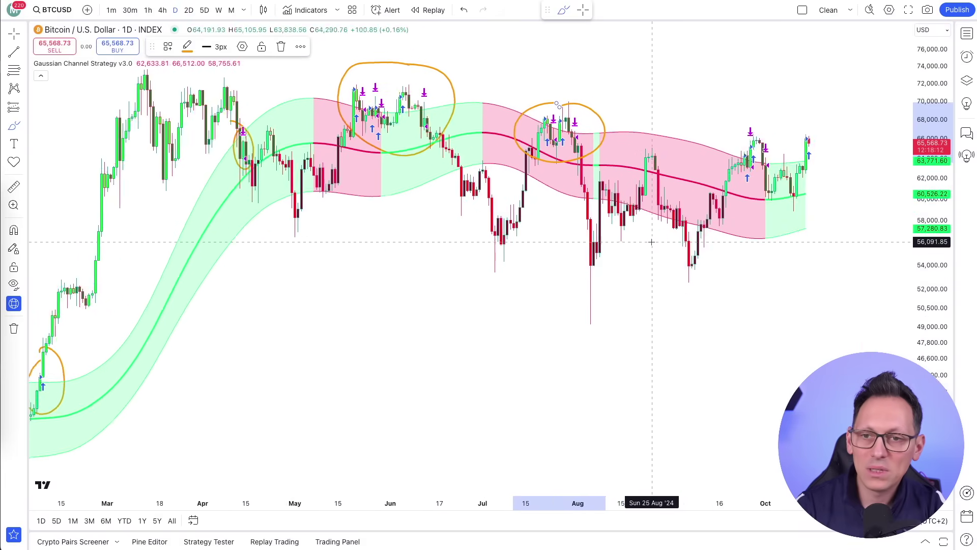
scroll(418, 153, down, 2)
scroll(438, 137, left, 3)
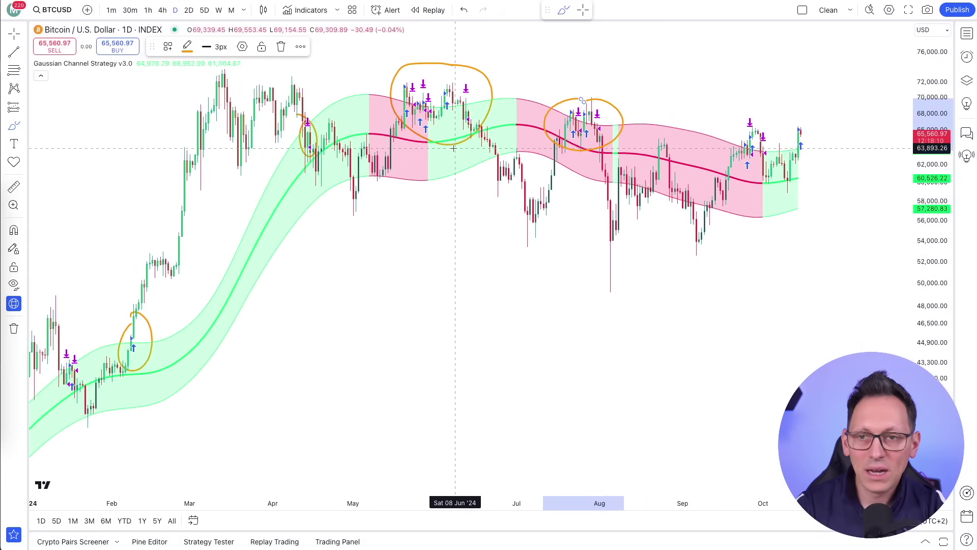
Circle the strategy's mid-October 2024 long entry at the latest candles with the Brush
scroll(460, 147, right, 3)
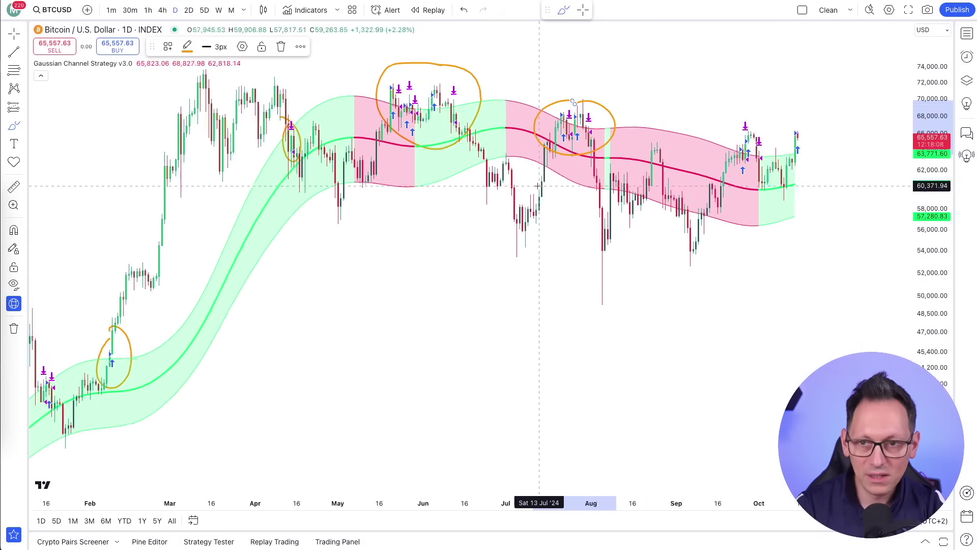
scroll(489, 101, up, 5)
mouse_move(499, 75)
mouse_down()
mouse_move(584, 100)
mouse_move(541, 64)
mouse_up()
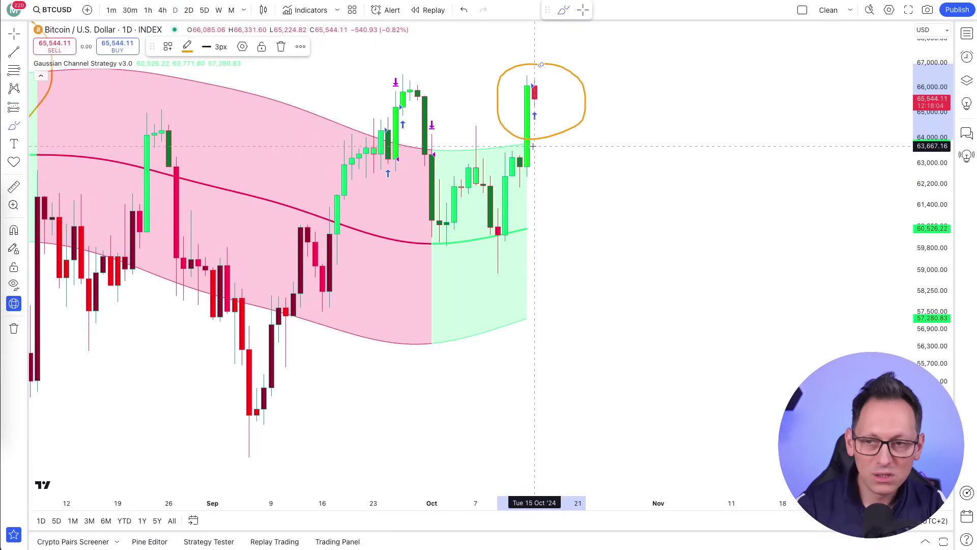
Circle the 2018 price decline, from the early-year peak to late 2018, with the Brush
scroll(523, 148, down, 10)
scroll(532, 333, left, 10)
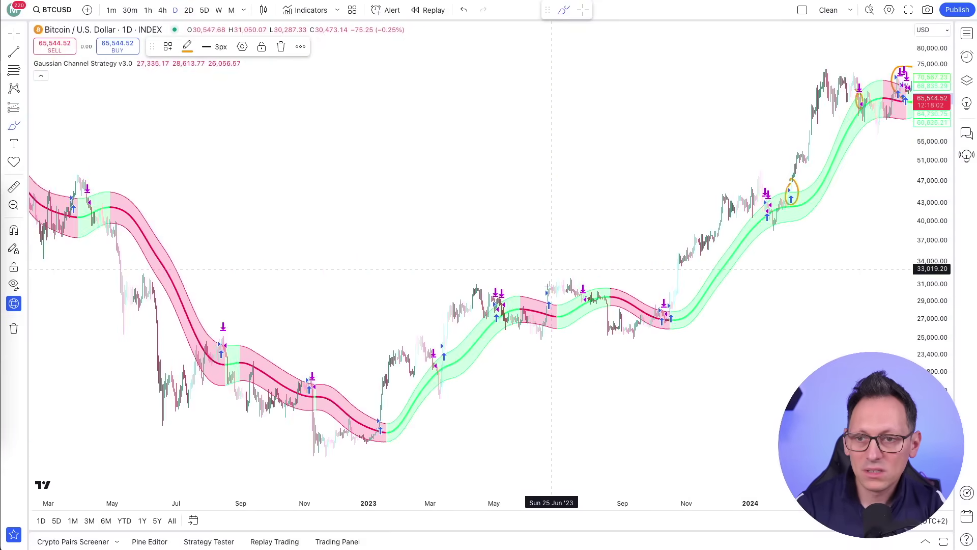
scroll(532, 333, left, 10)
scroll(532, 333, down, 3)
scroll(325, 278, up, 3)
scroll(325, 278, left, 5)
mouse_move(125, 214)
mouse_down()
mouse_move(273, 393)
mouse_move(310, 275)
mouse_up()
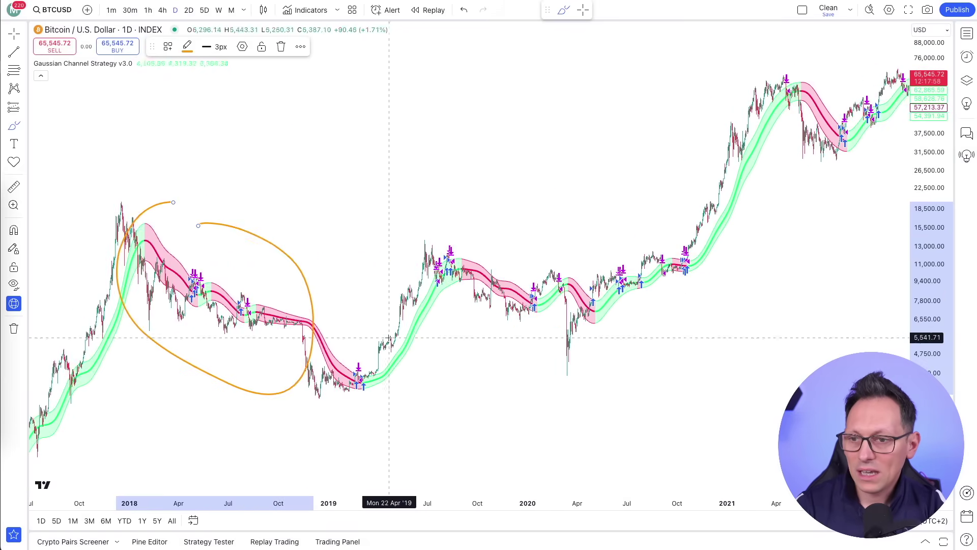
Reopen the strategy tester and review the Gaussian Channel Strategy's Properties settings, including order size, commission and slippage
scroll(821, 260, right, 8)
scroll(821, 260, right, 5)
click(209, 541)
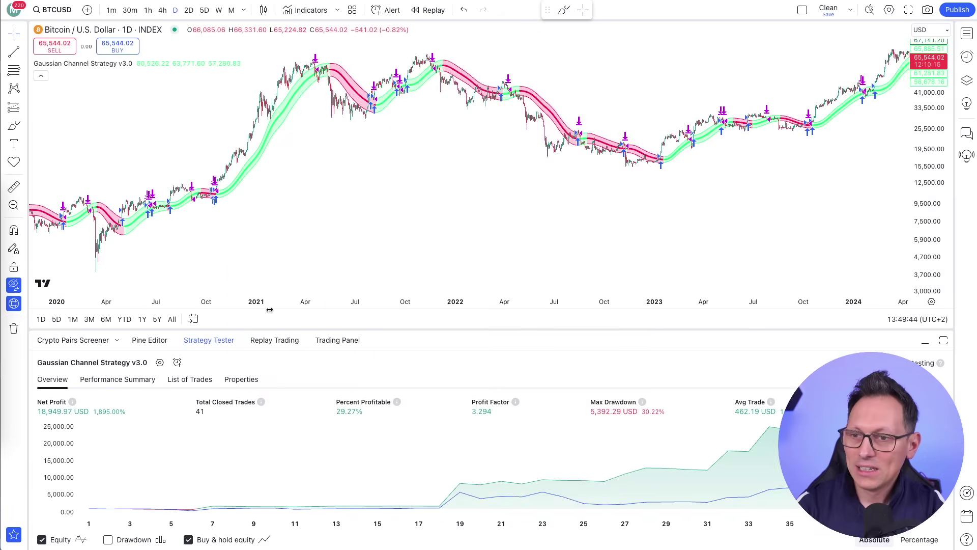
click(159, 363)
click(427, 156)
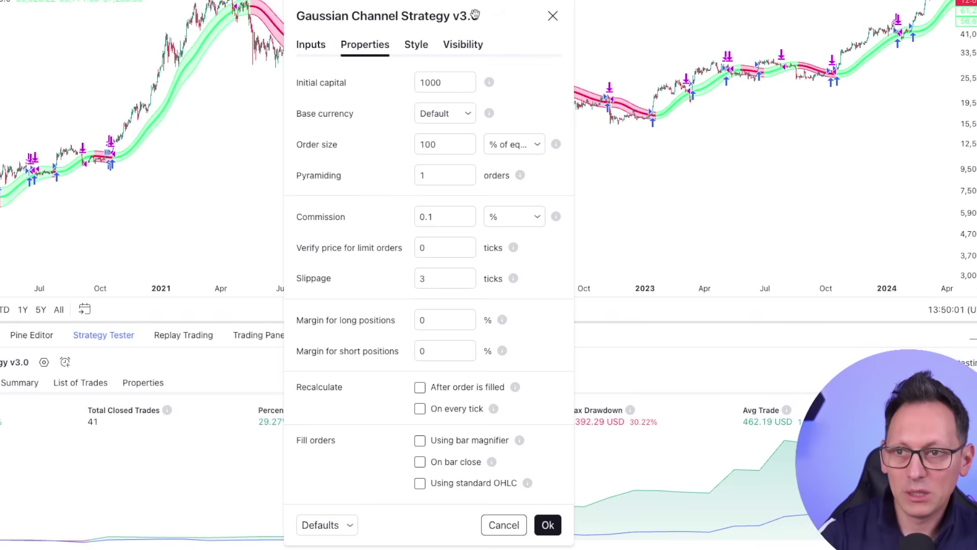
drag(475, 14, 524, 0)
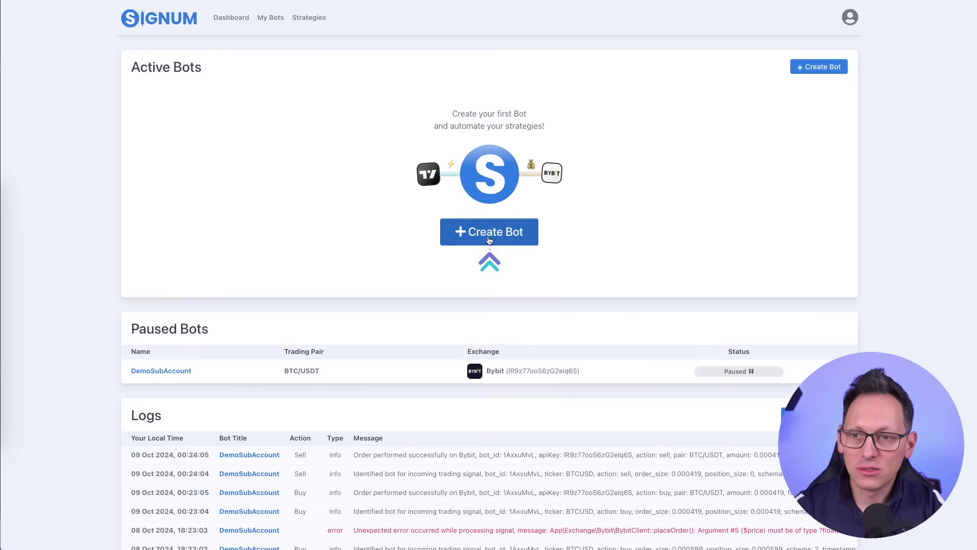
Switch to SIGNUM and start creating a new bot with Bybit as the exchange
click(485, 237)
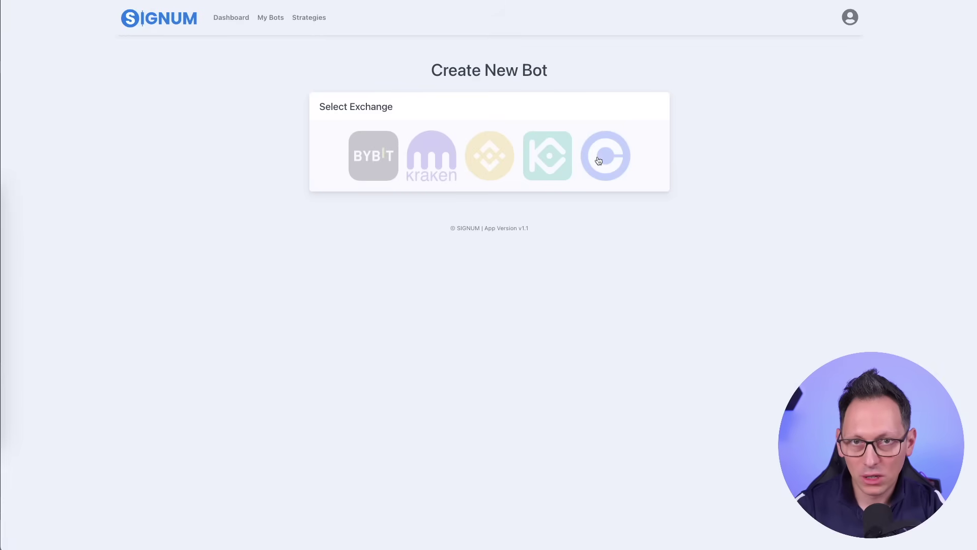
click(386, 167)
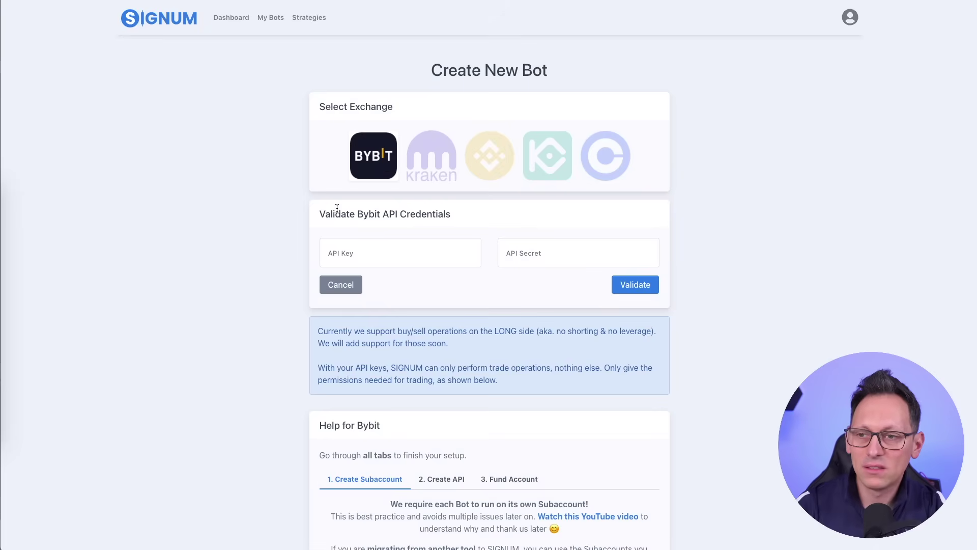
Read the Bybit help on creating a Standard Subaccount, including its naming and account type settings
scroll(282, 197, down, 1)
click(430, 224)
click(583, 225)
scroll(692, 233, down, 8)
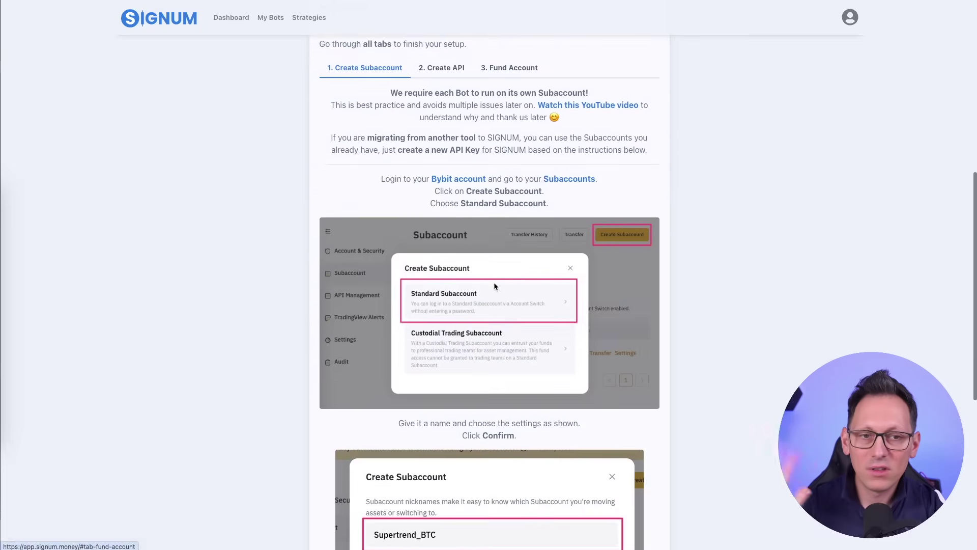
scroll(494, 282, up, 2)
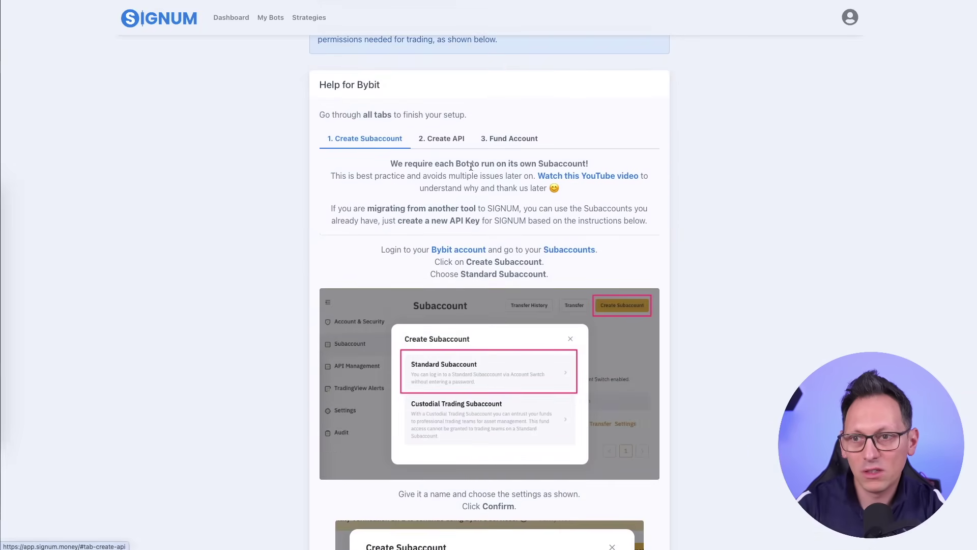
drag(608, 175, 659, 176)
click(659, 175)
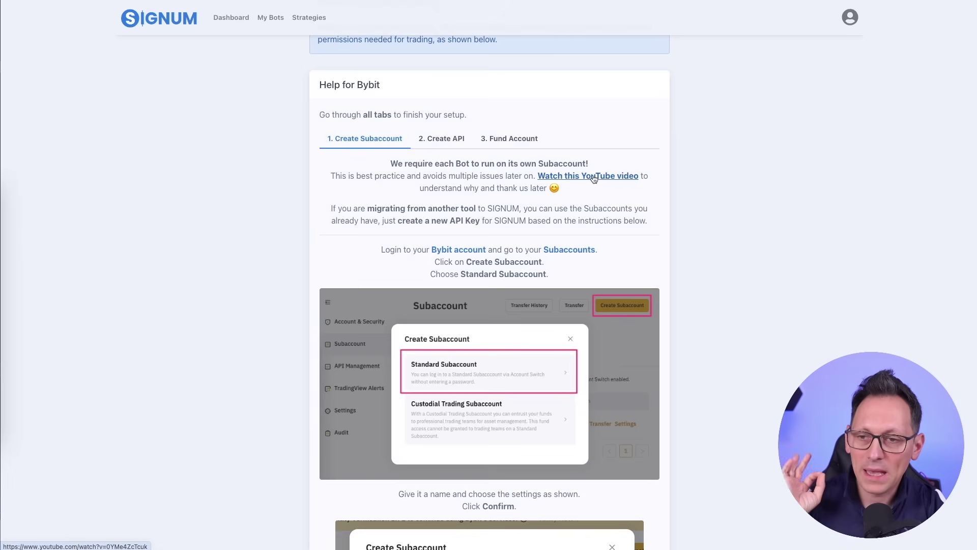
drag(521, 174, 637, 187)
click(638, 187)
scroll(521, 220, down, 6)
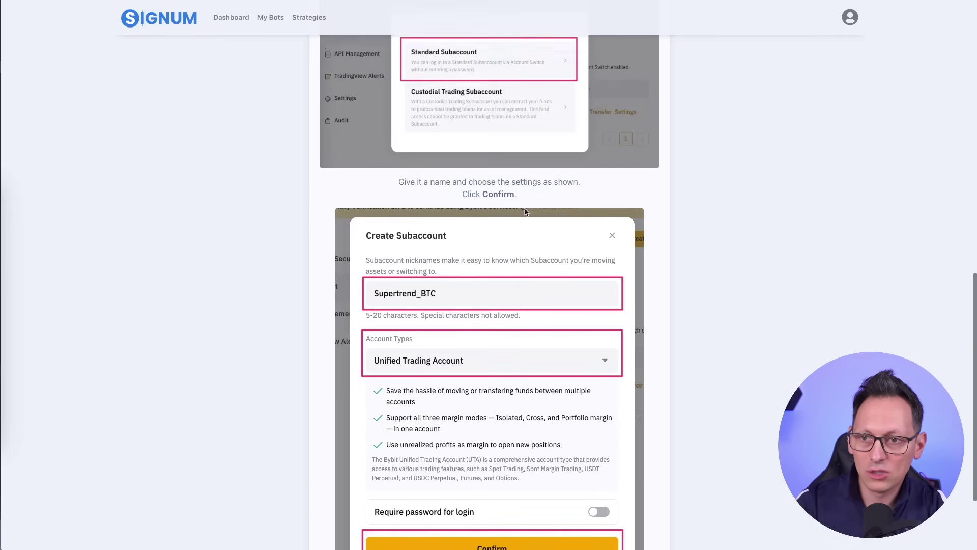
Read the Bybit help on creating a system-generated API key and making it permanent
scroll(558, 290, up, 13)
click(440, 268)
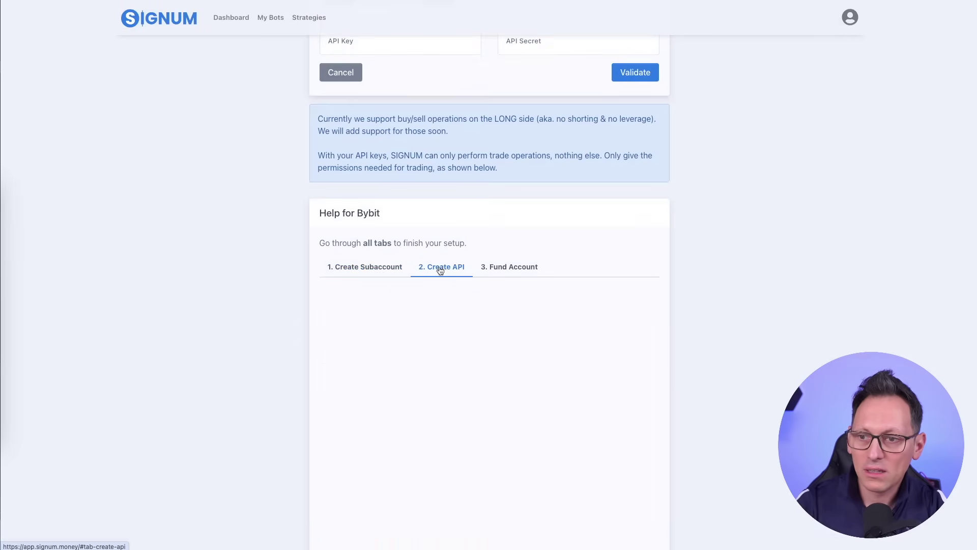
scroll(448, 229, down, 4)
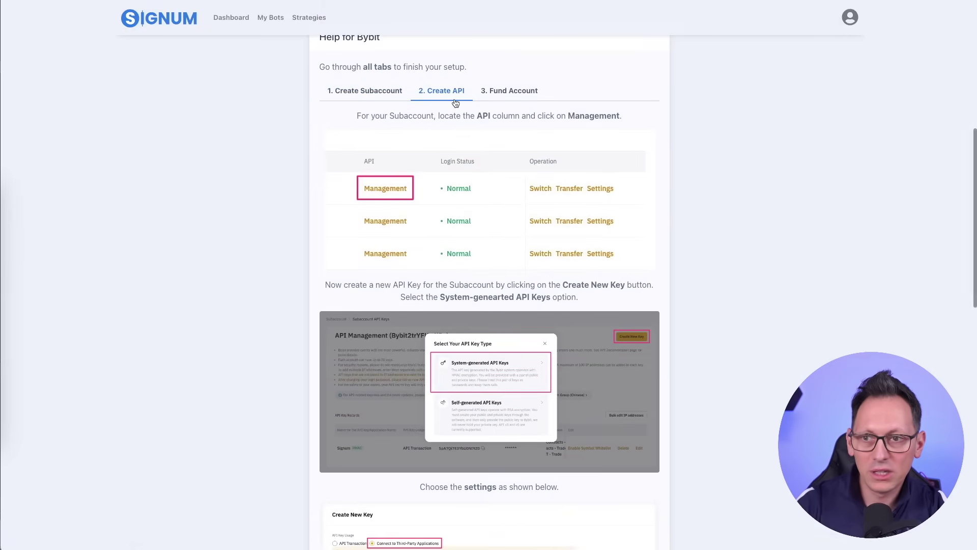
scroll(456, 104, down, 13)
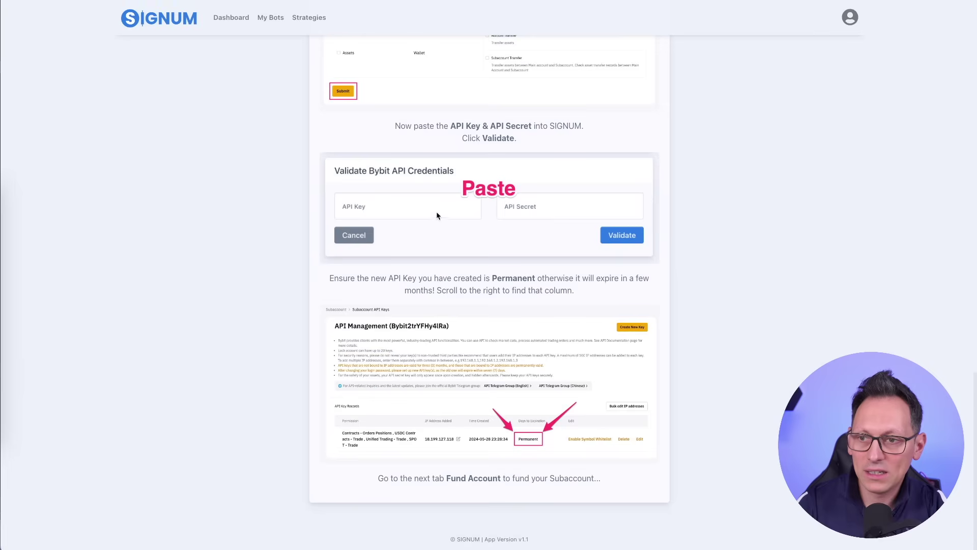
On the Bybit bot's edit form, choose BTC / USDT as the trading pair and highlight the details around it
scroll(458, 213, up, 20)
click(448, 233)
key(Tab)
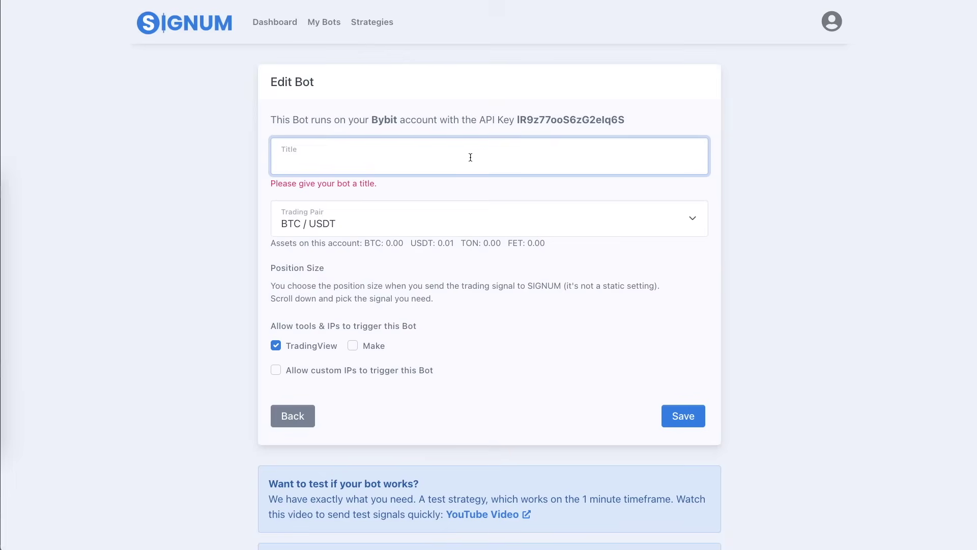
click(466, 216)
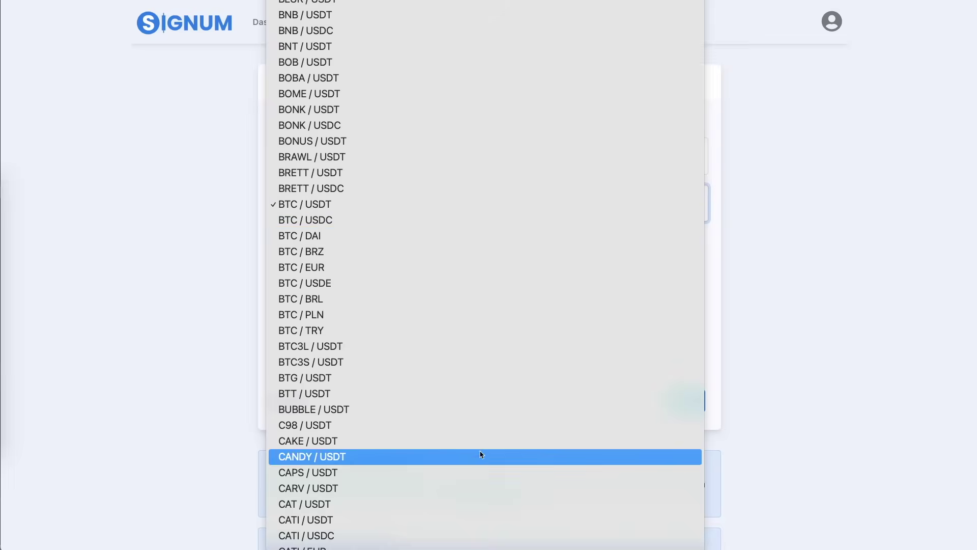
click(438, 208)
drag(359, 227, 590, 224)
click(591, 224)
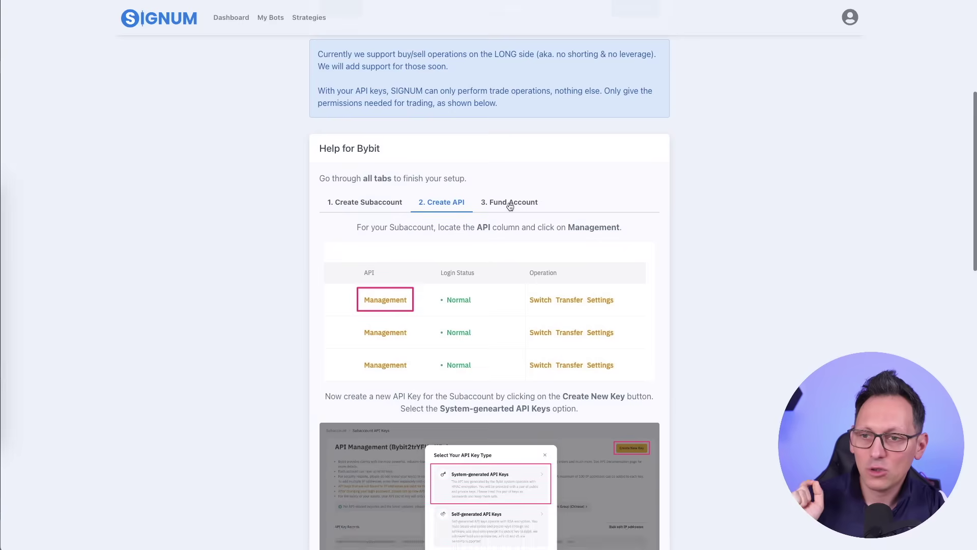
Read the Bybit help on funding the subaccount by transferring USDT to its Unified Trading account
click(509, 203)
scroll(510, 204, down, 2)
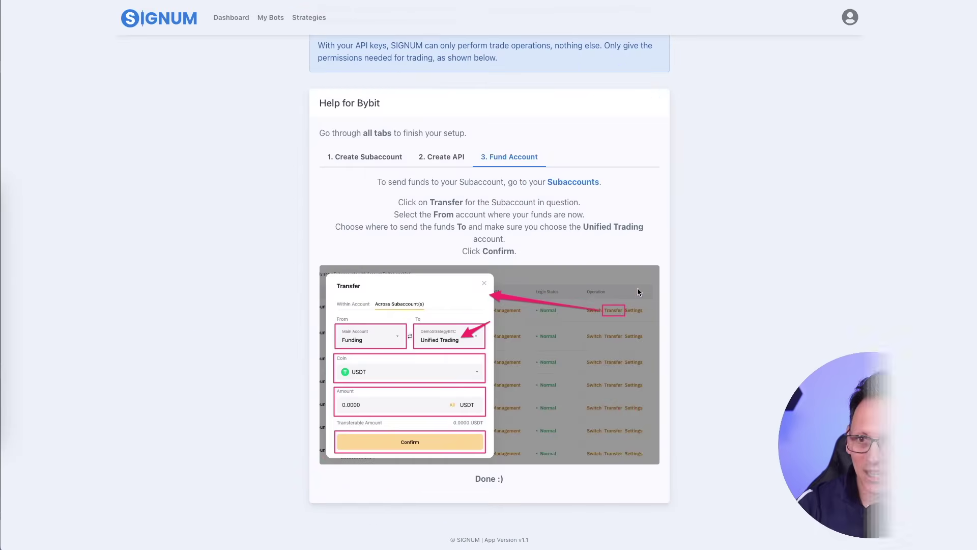
scroll(734, 310, up, 10)
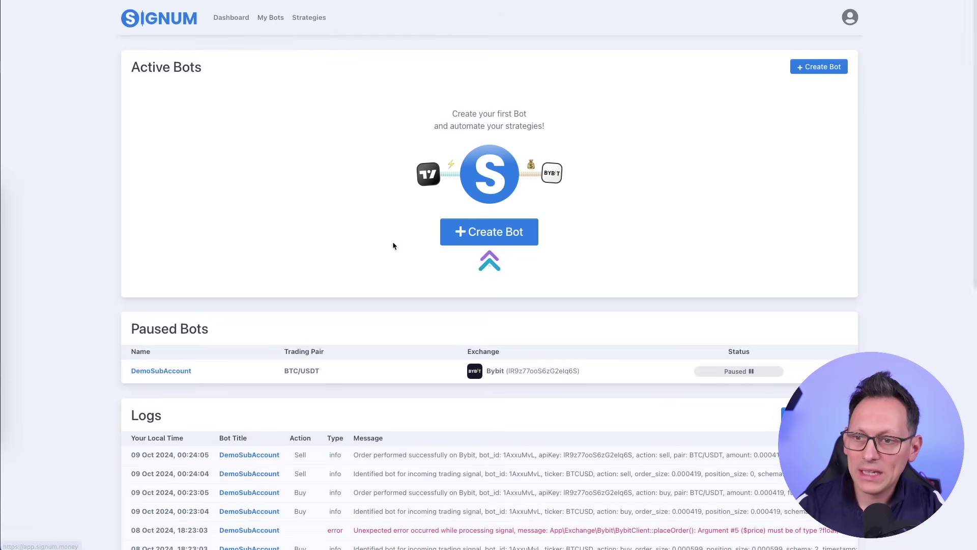
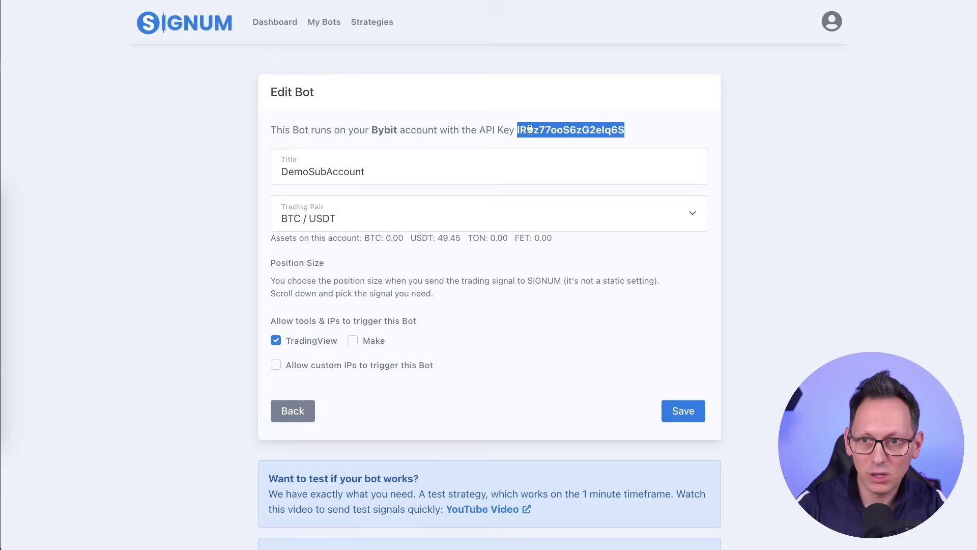
Examine which API key the DemoSubAccount bot runs on and the assets listed for that account
click(570, 128)
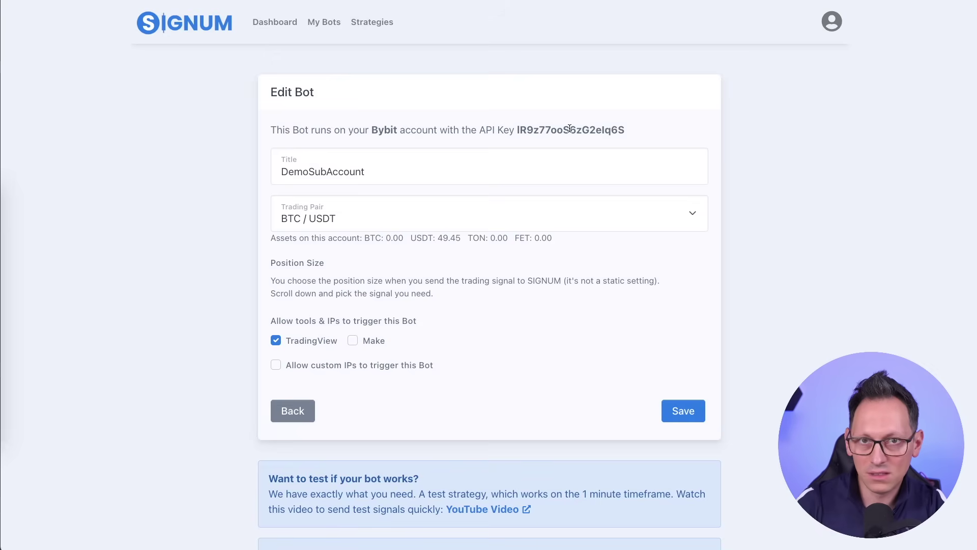
double_click(565, 129)
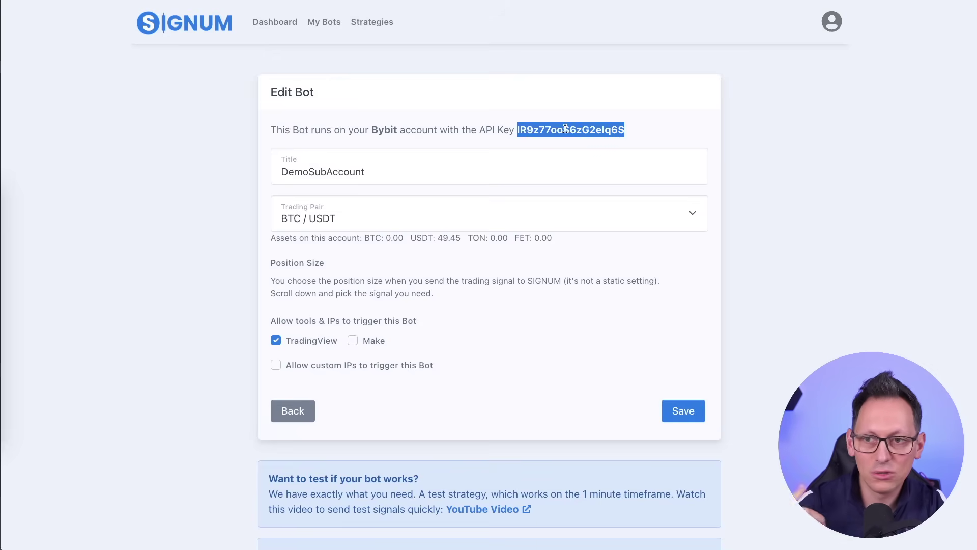
click(638, 131)
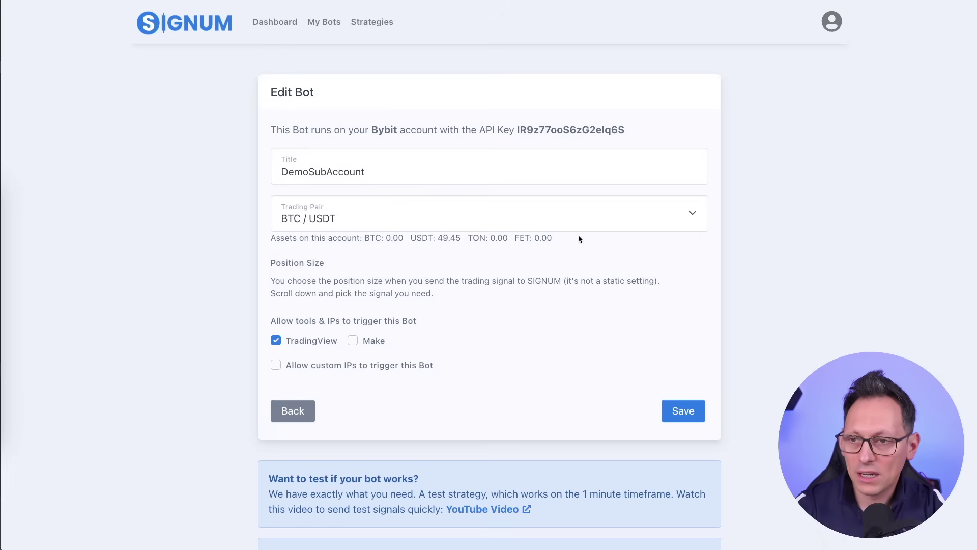
drag(271, 237, 553, 239)
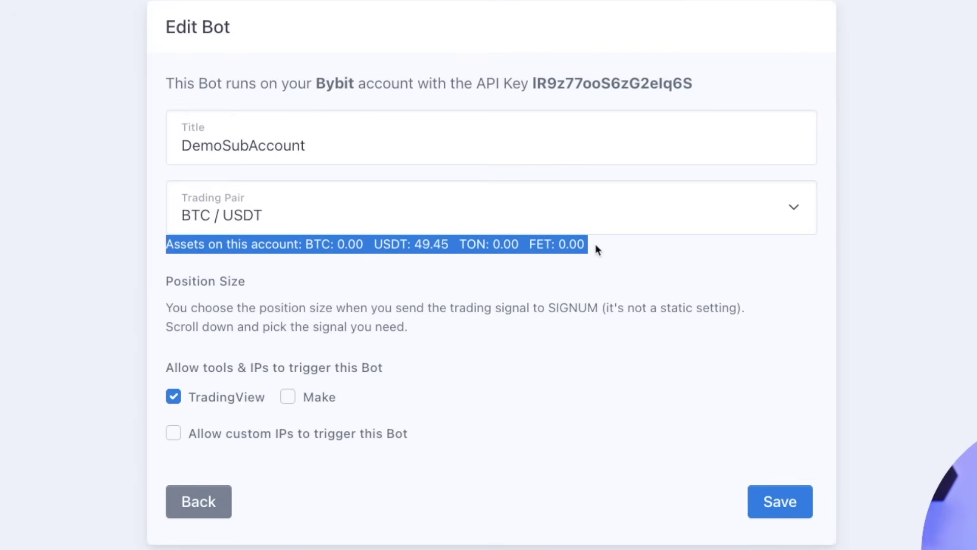
double_click(612, 85)
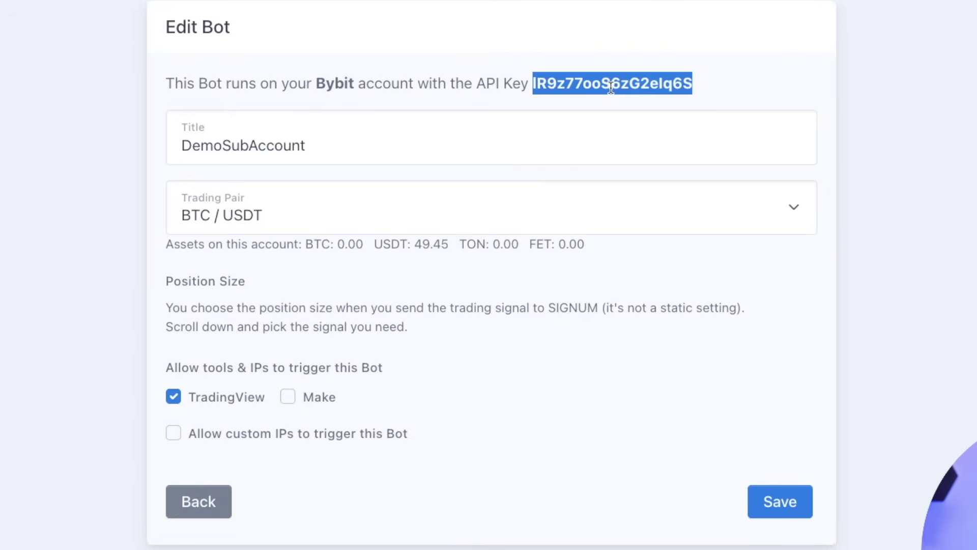
click(397, 261)
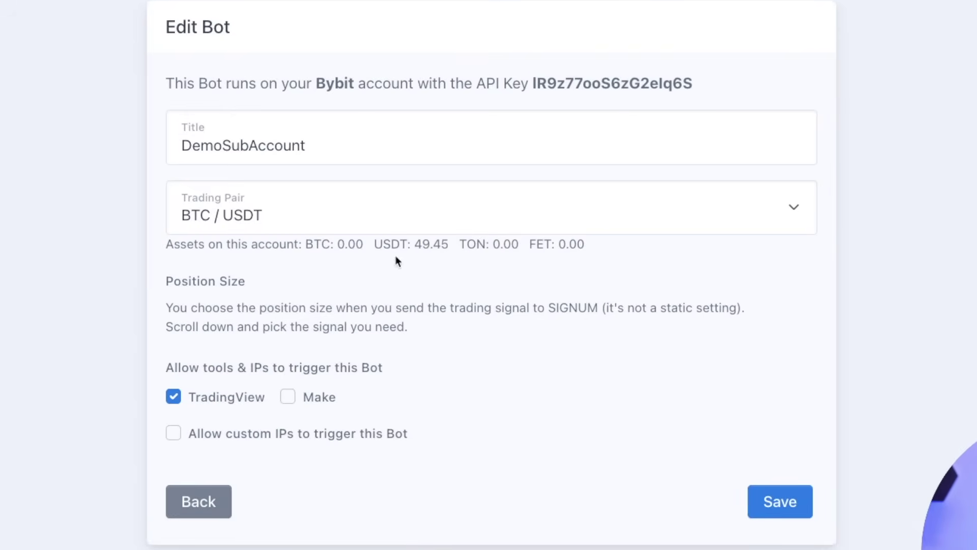
Check the DemoSubAccount bot's individual asset balances, especially USDT, against its trading pair
drag(300, 243, 597, 247)
click(606, 247)
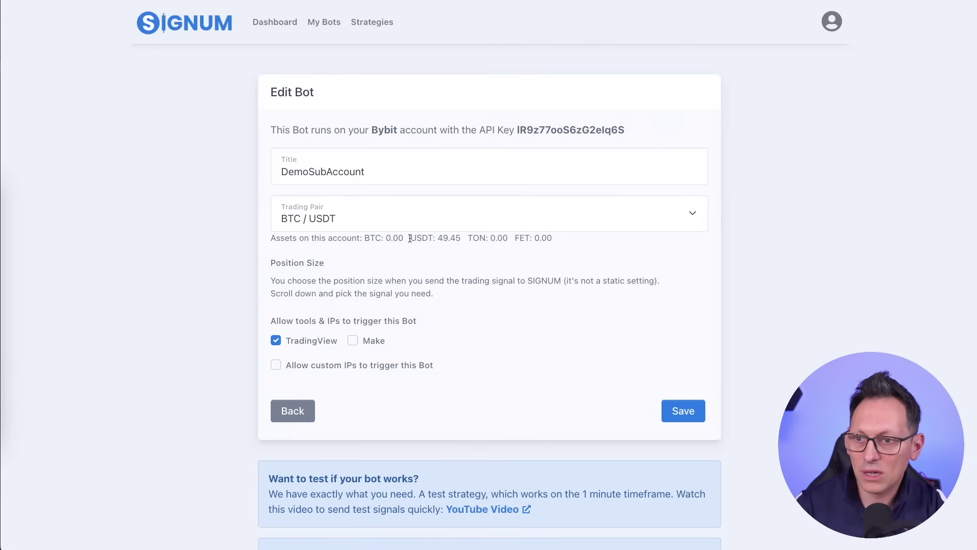
drag(460, 238, 408, 239)
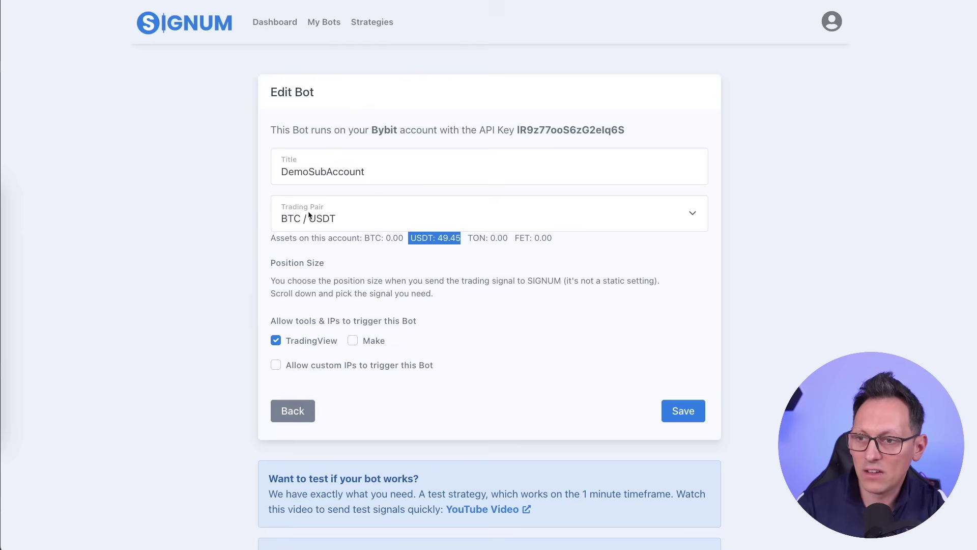
click(714, 316)
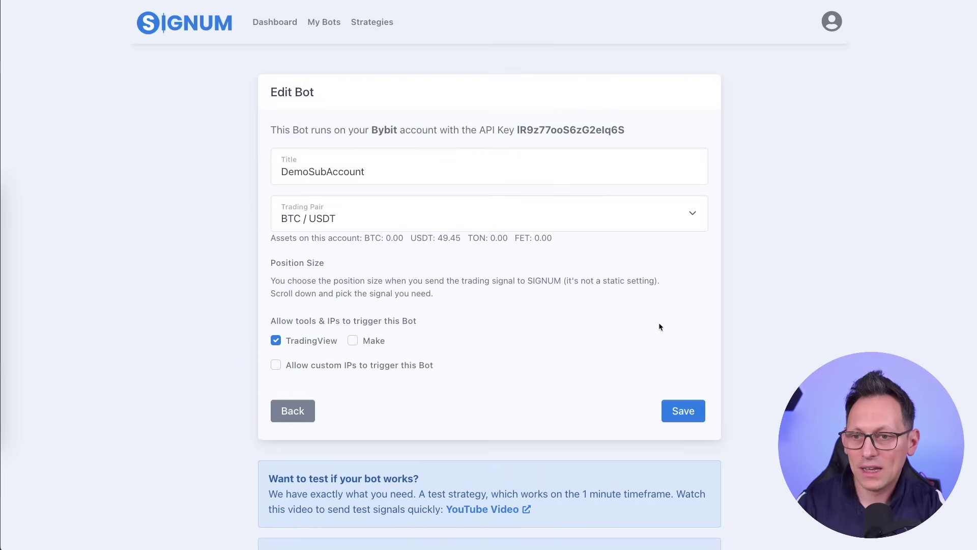
drag(363, 238, 566, 243)
click(565, 243)
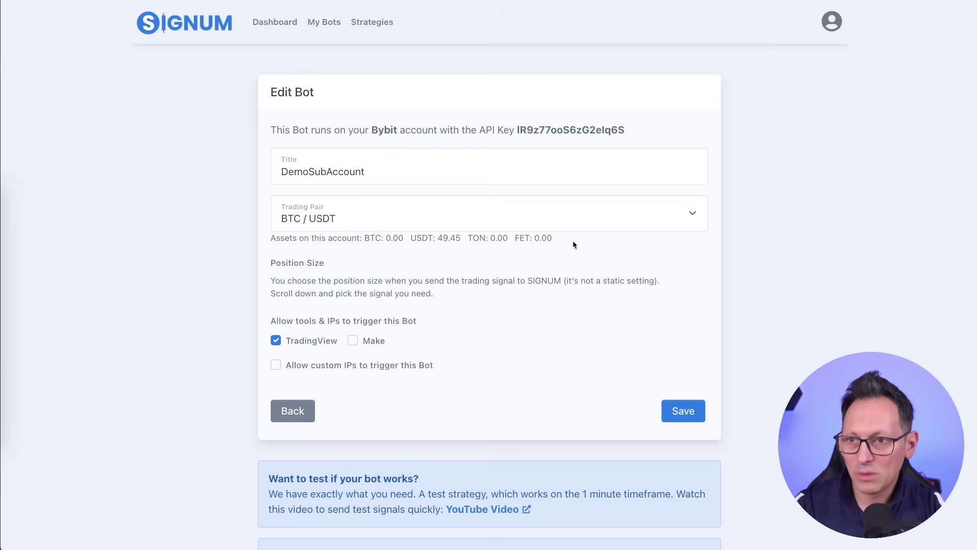
Leave the bot's form, start another new bot and view the Kraken and Binance exchange options
click(333, 27)
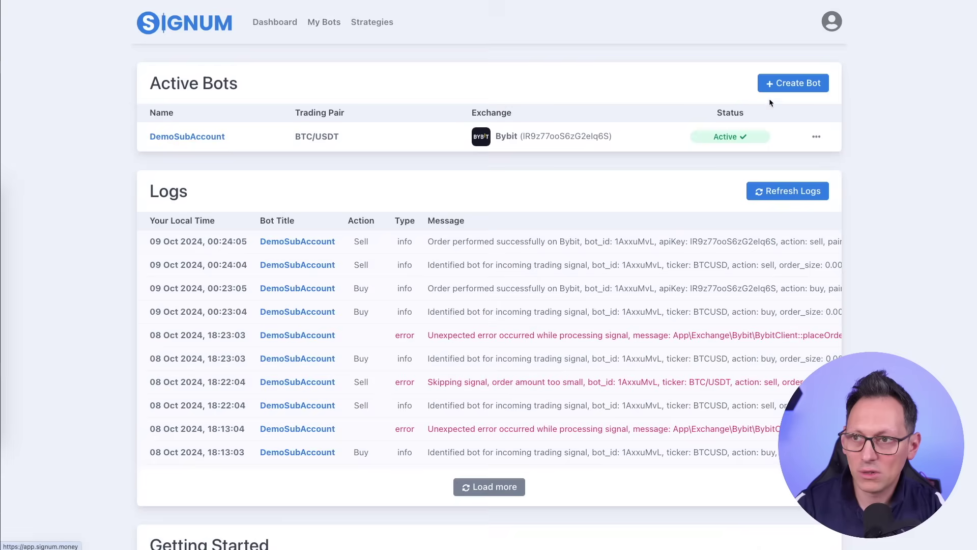
click(792, 83)
click(399, 202)
click(503, 203)
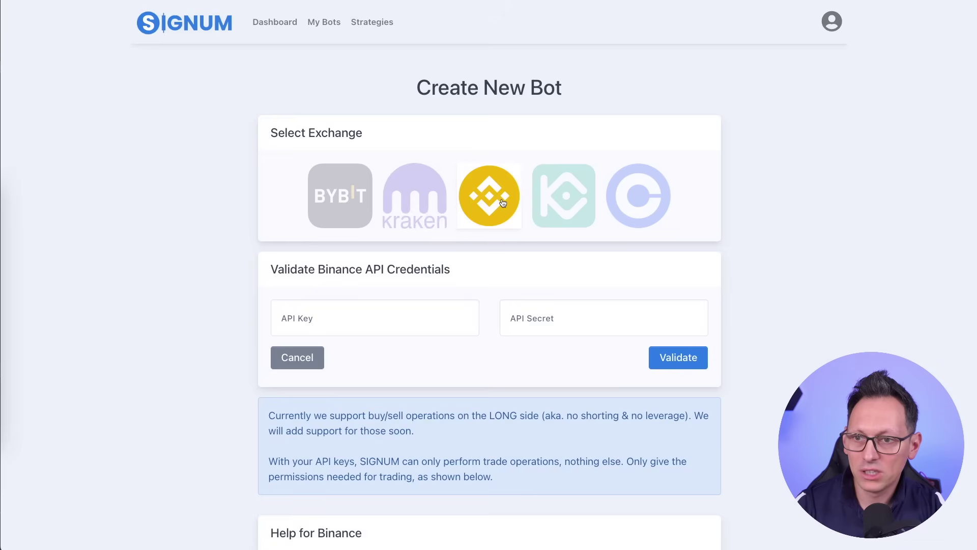
Compare the API credential forms and setup help for the Bybit and KuCoin exchanges
click(367, 205)
scroll(504, 254, down, 7)
click(504, 234)
scroll(504, 235, down, 3)
scroll(534, 229, up, 10)
click(561, 203)
scroll(555, 232, down, 7)
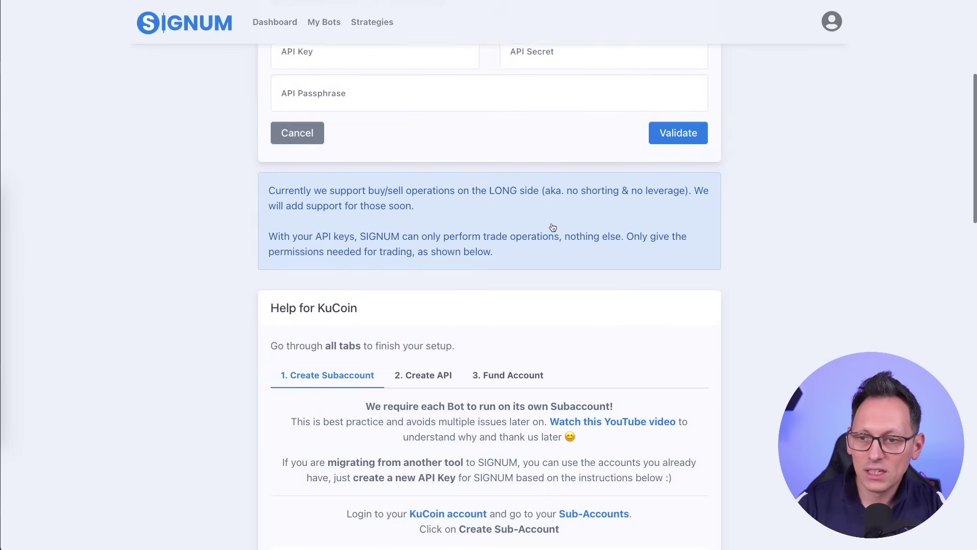
View the KuCoin setup help on funding the subaccount
scroll(529, 250, down, 1)
click(509, 214)
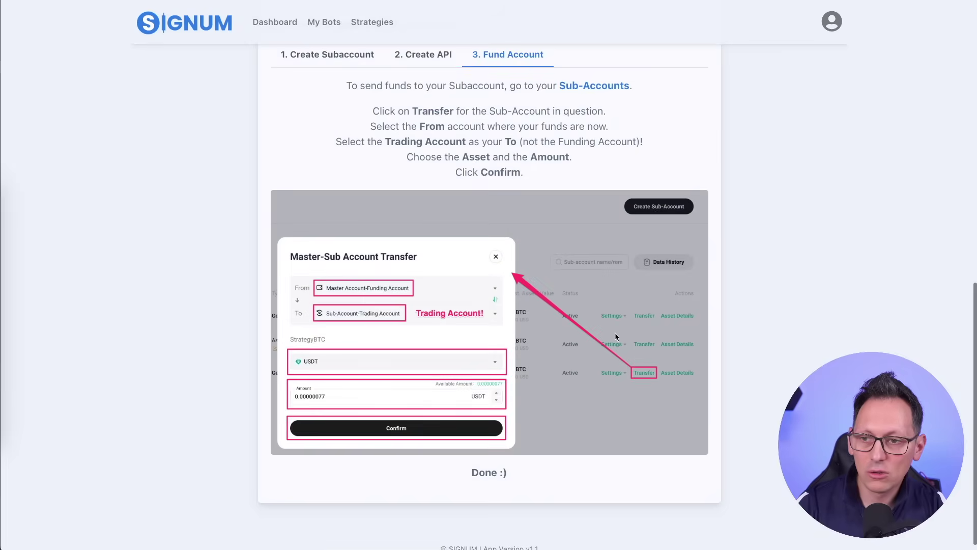
scroll(502, 341, up, 10)
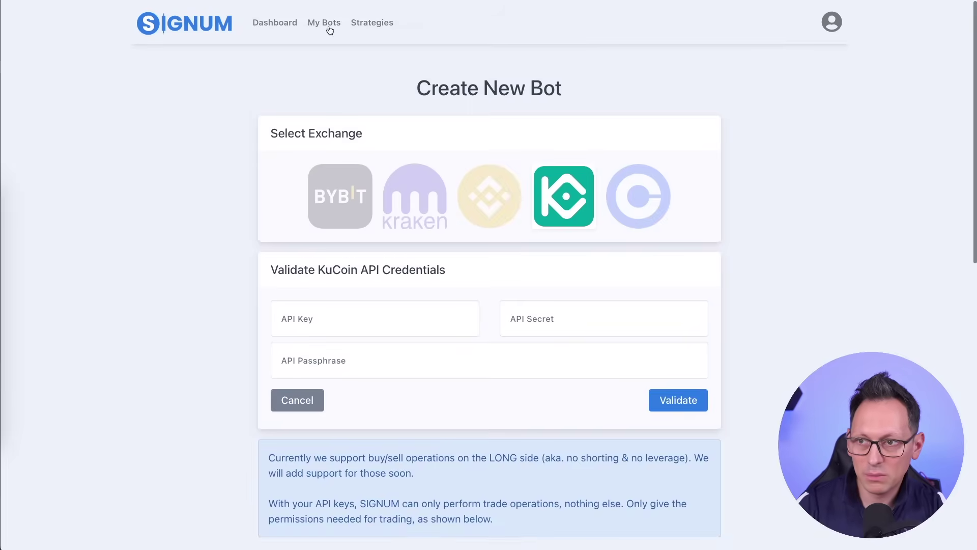
Reopen the DemoSubAccount bot and examine its TradingView Strategy trigger details: alert name, alert message and webhook URL
click(324, 22)
click(214, 137)
scroll(478, 285, down, 2)
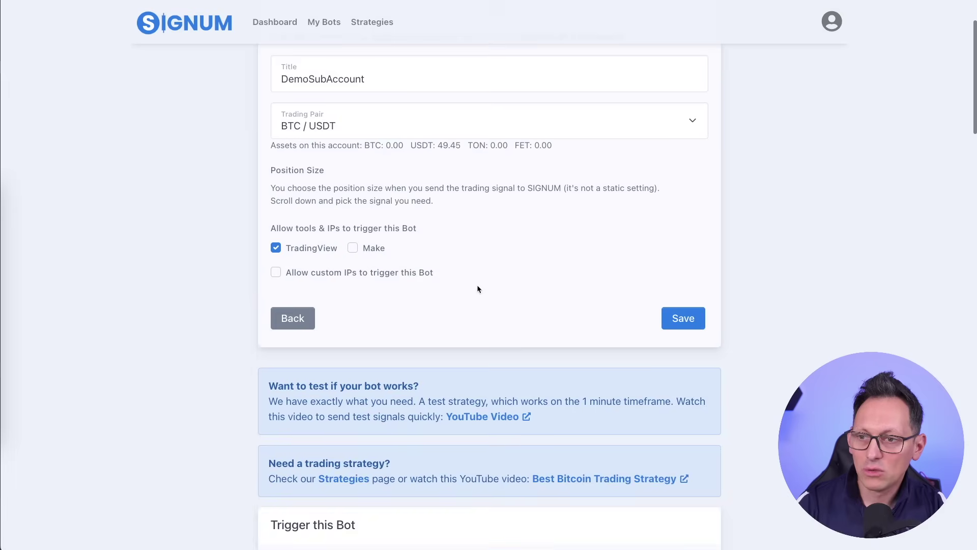
scroll(459, 261, down, 3)
scroll(460, 265, down, 3)
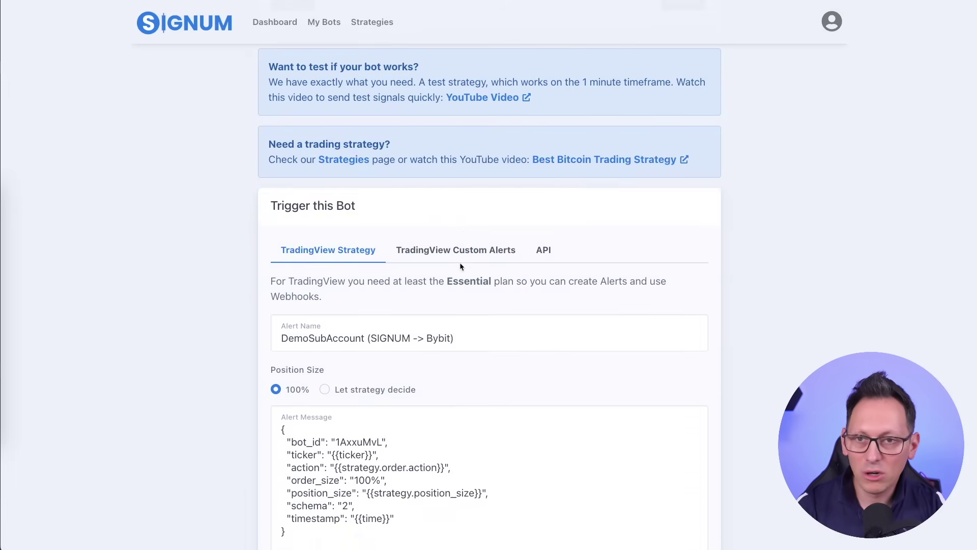
scroll(485, 212, down, 3)
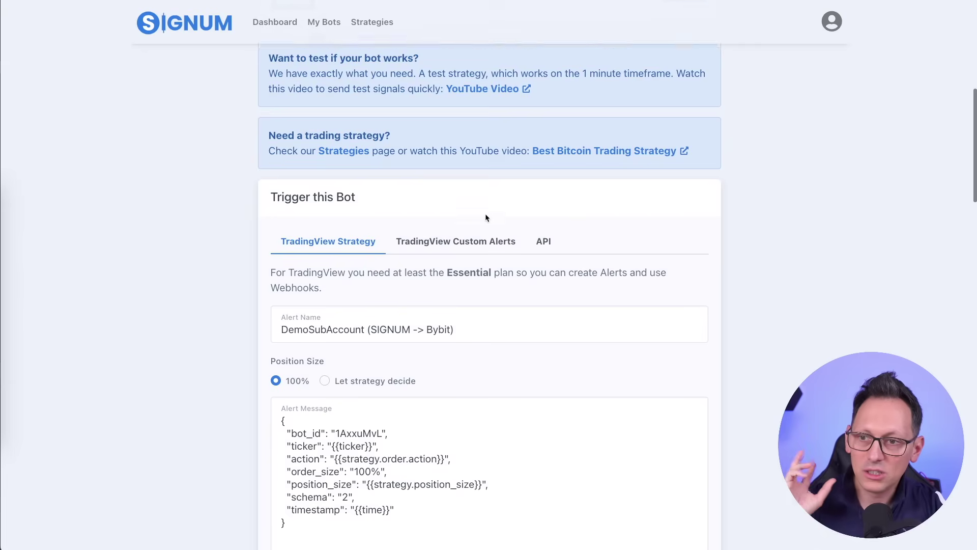
click(480, 166)
click(454, 364)
click(485, 448)
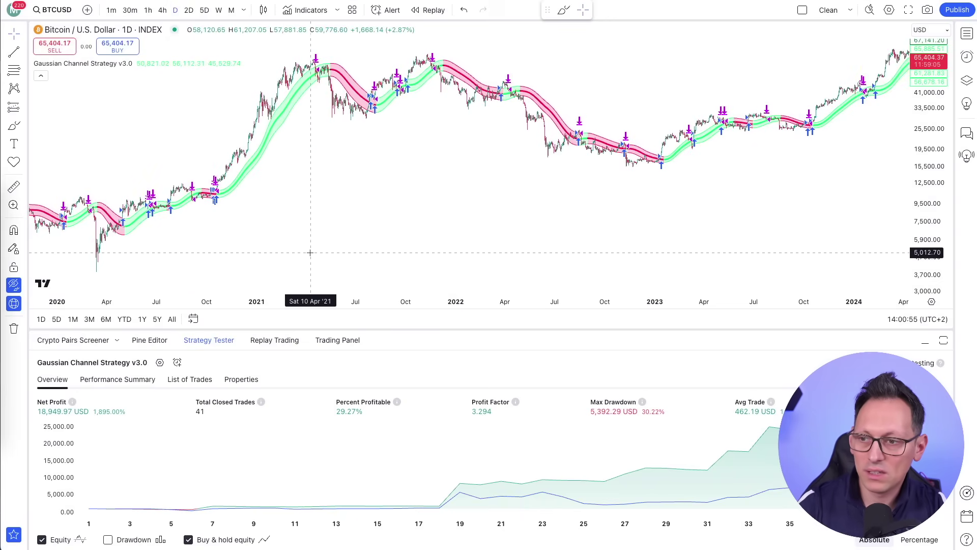
Switch to TradingView and check the input settings of Gaussian Channel Strategy v3.0 on the BTCUSD daily chart
scroll(436, 229, right, 5)
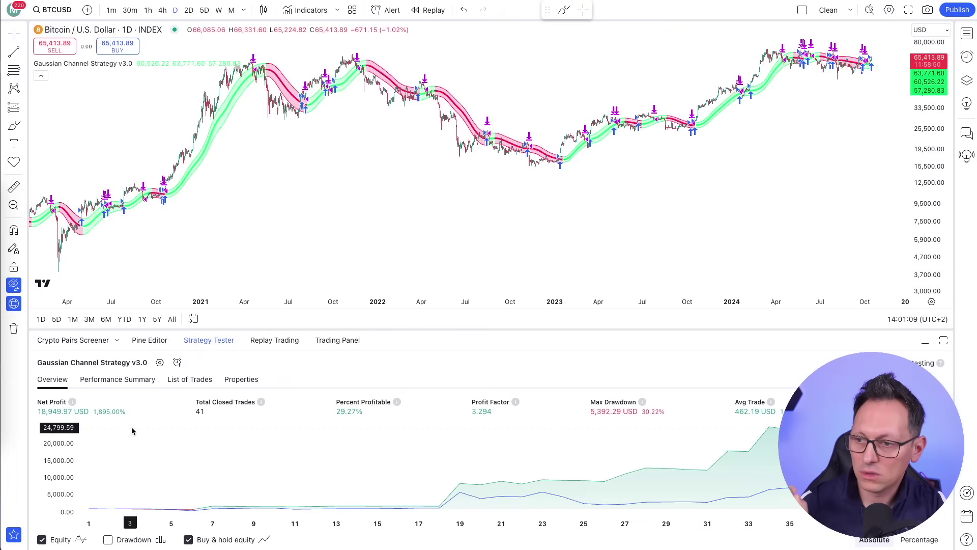
click(160, 362)
click(393, 91)
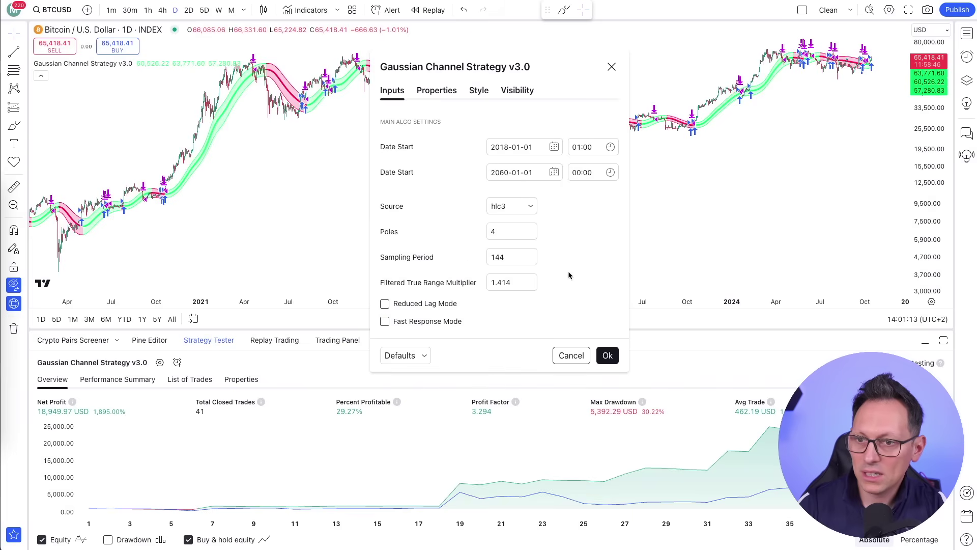
click(608, 355)
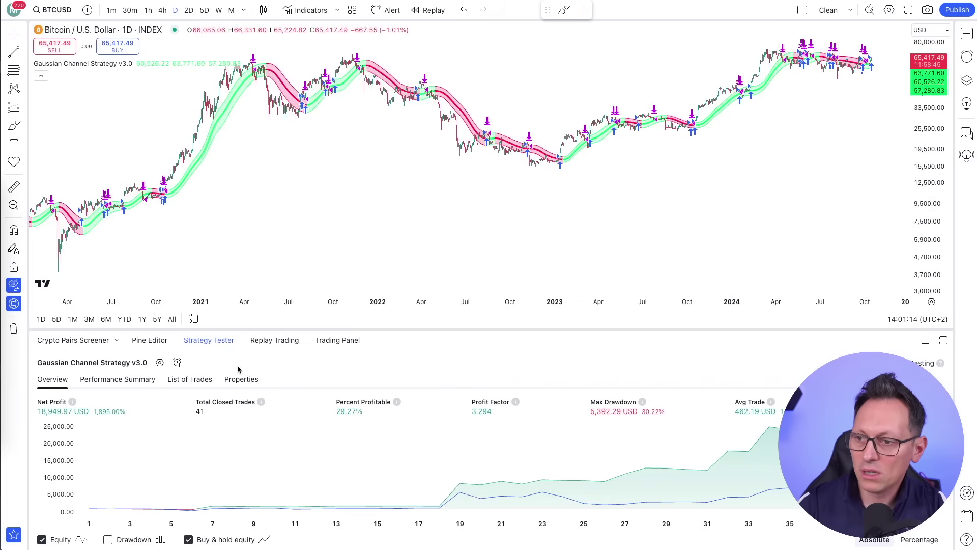
Start an alert on the Gaussian Channel strategy and name it "DemoSubAccount (SIGNUM -> Bybit)", copied from the SIGNUM bot page
click(178, 363)
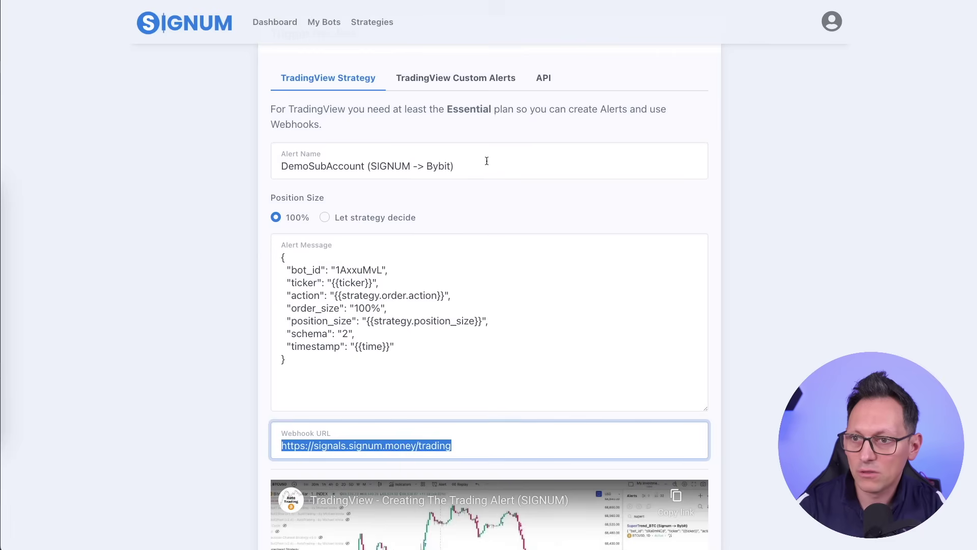
click(488, 161)
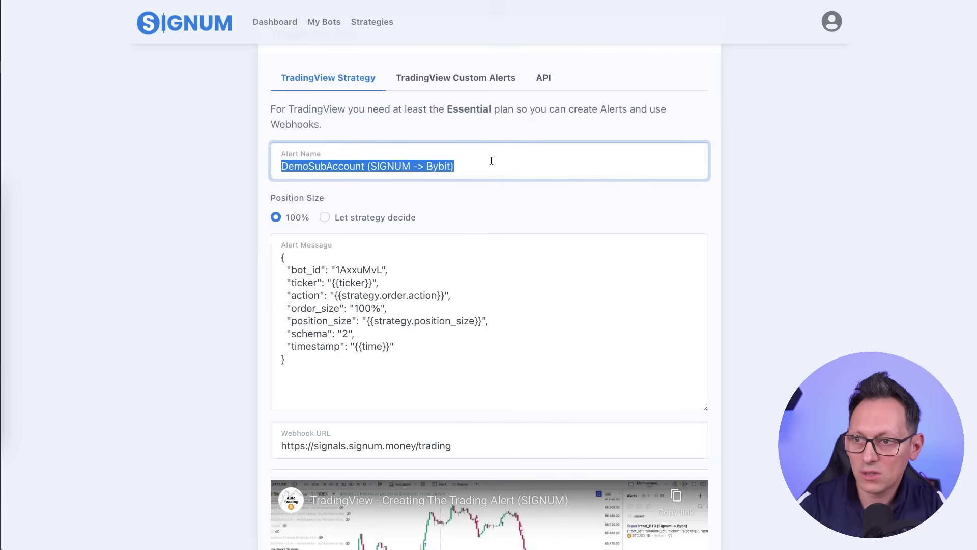
key(super+c)
key(super+Tab)
key(super+v)
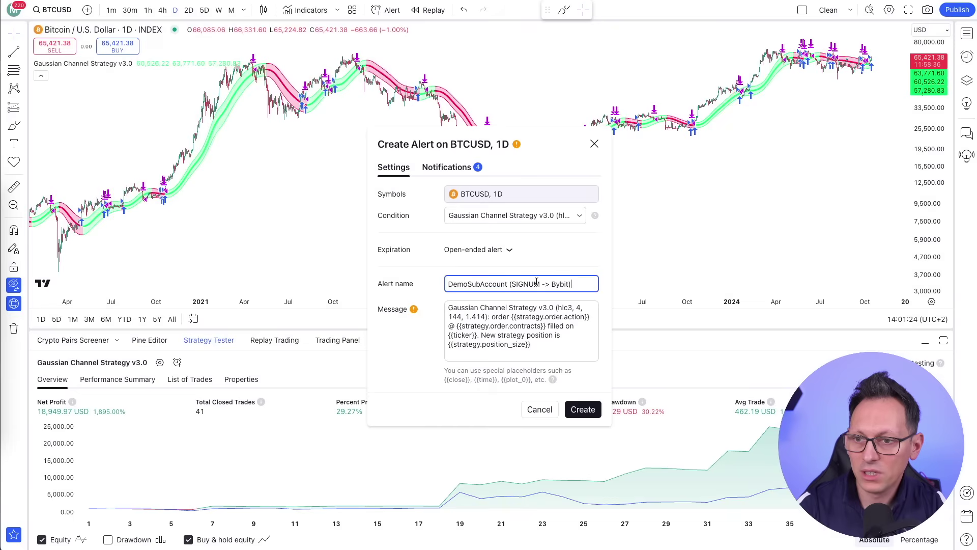
Examine the bot's alert message in SIGNUM, especially its order_size and strategy action lines
key(super+Tab)
click(502, 372)
key(super+a)
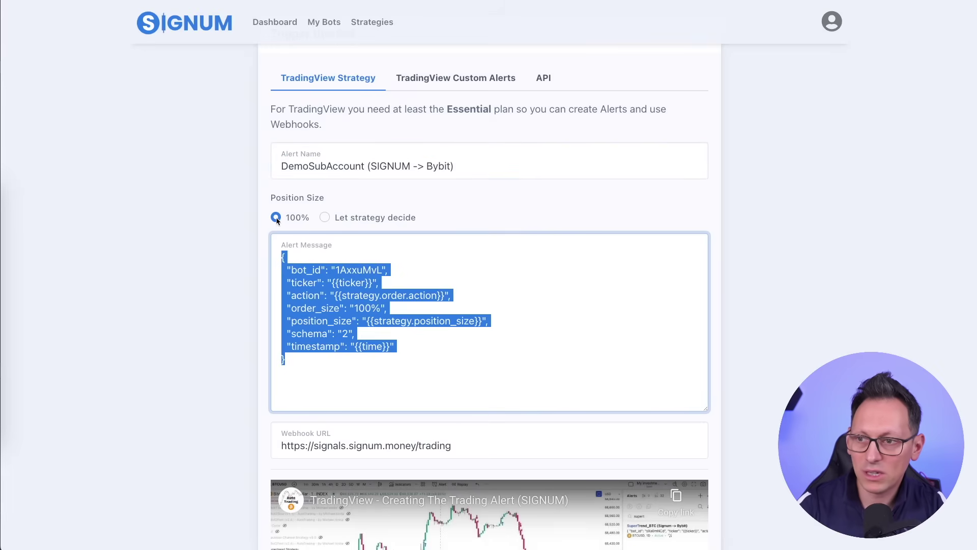
click(345, 299)
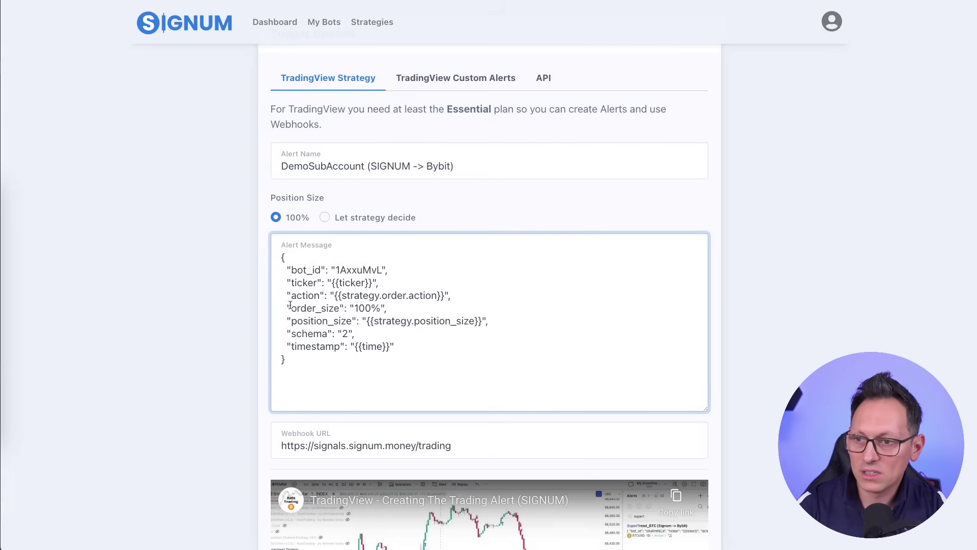
drag(288, 308, 388, 308)
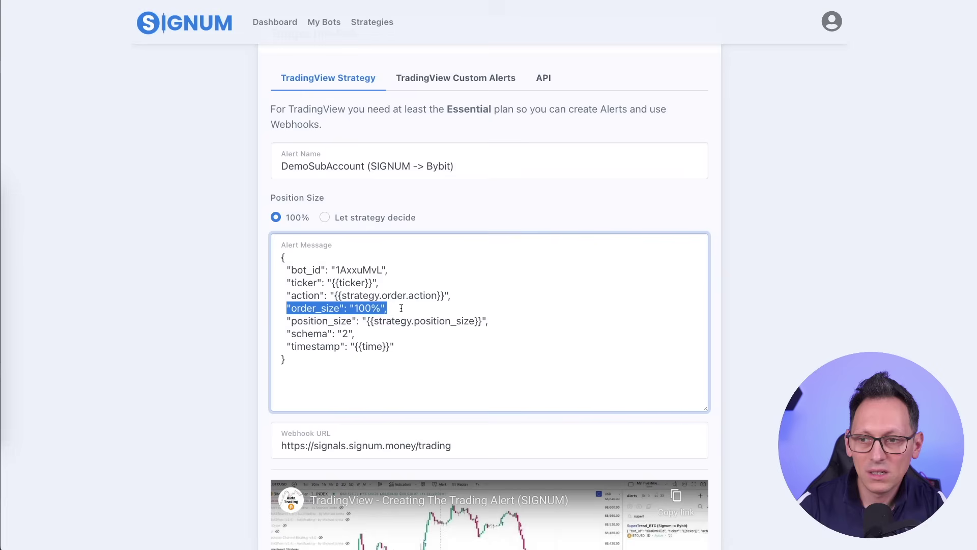
click(324, 293)
drag(326, 295, 459, 299)
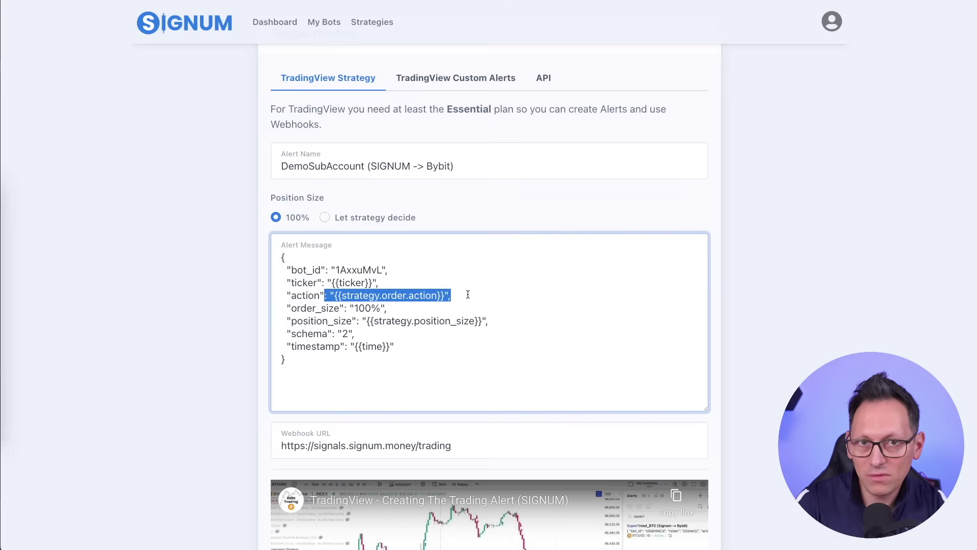
Replace the TradingView alert's default message with the full JSON alert message copied from SIGNUM
drag(383, 375, 262, 255)
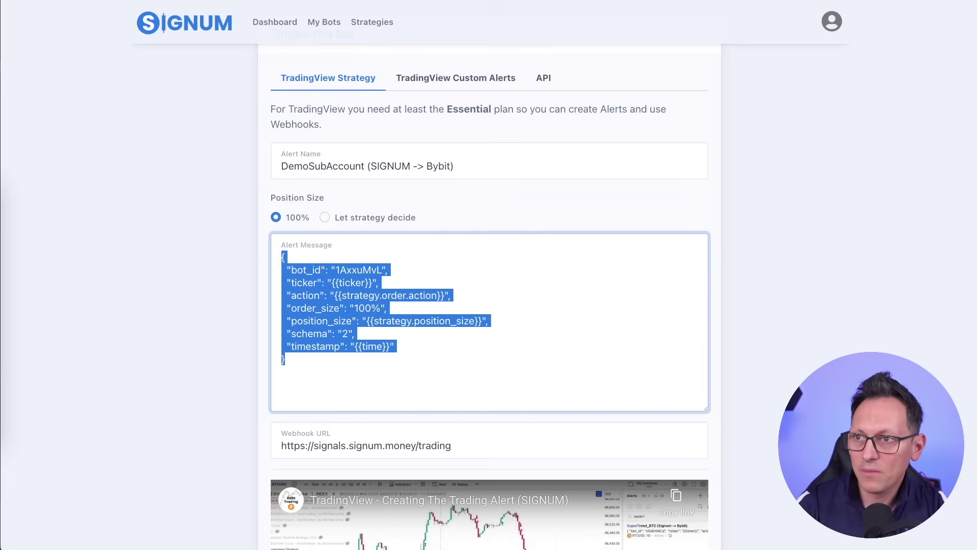
key(super+Tab)
key(Tab)
key(super+a)
key(BackSpace)
key(super+v)
scroll(514, 326, up, 3)
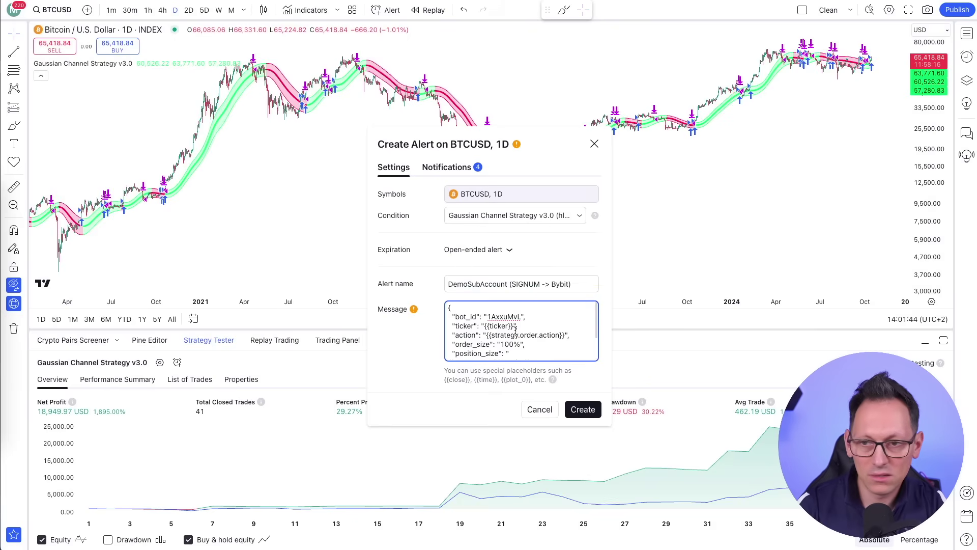
click(455, 170)
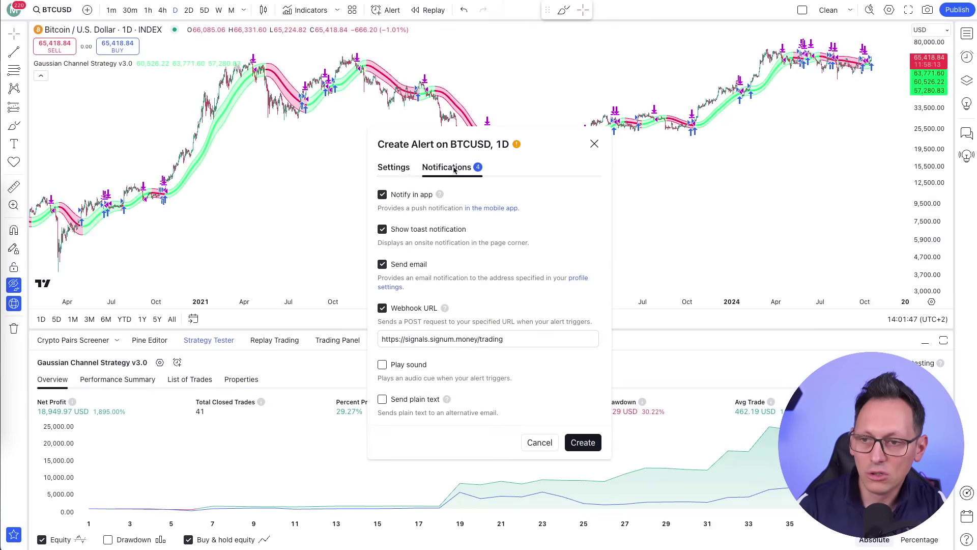
click(382, 309)
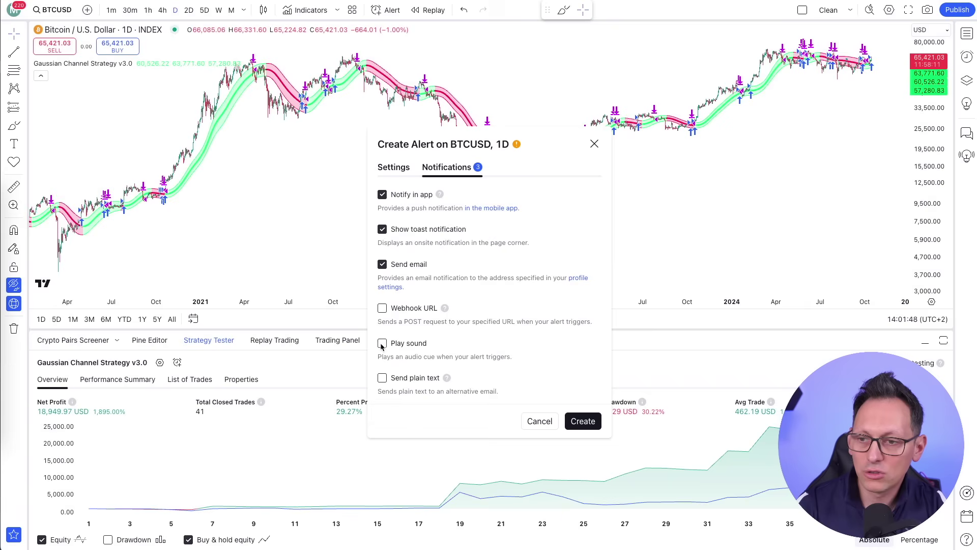
click(395, 309)
triple_click(529, 340)
key(BackSpace)
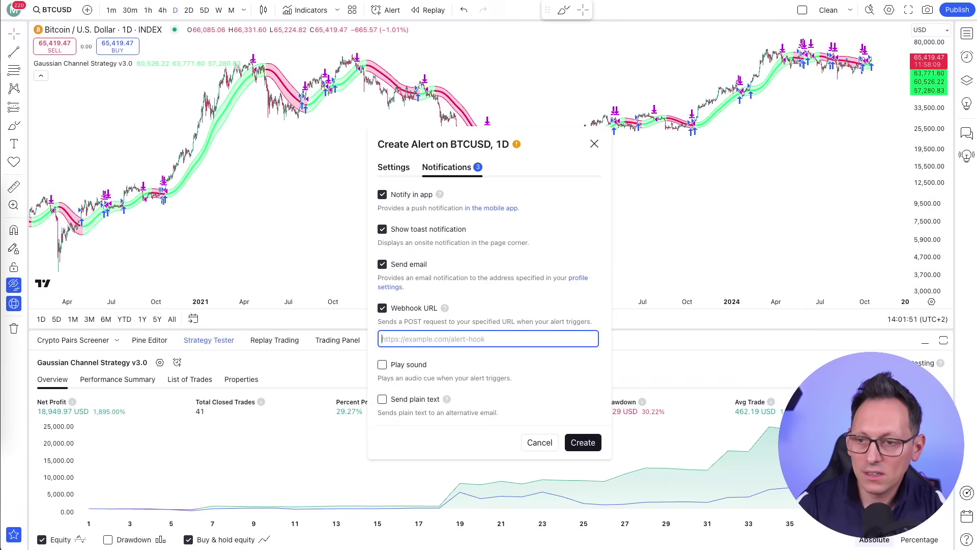
key(alt+Tab)
scroll(469, 392, down, 3)
triple_click(480, 378)
key(alt+Tab)
click(538, 341)
key(ctrl+v)
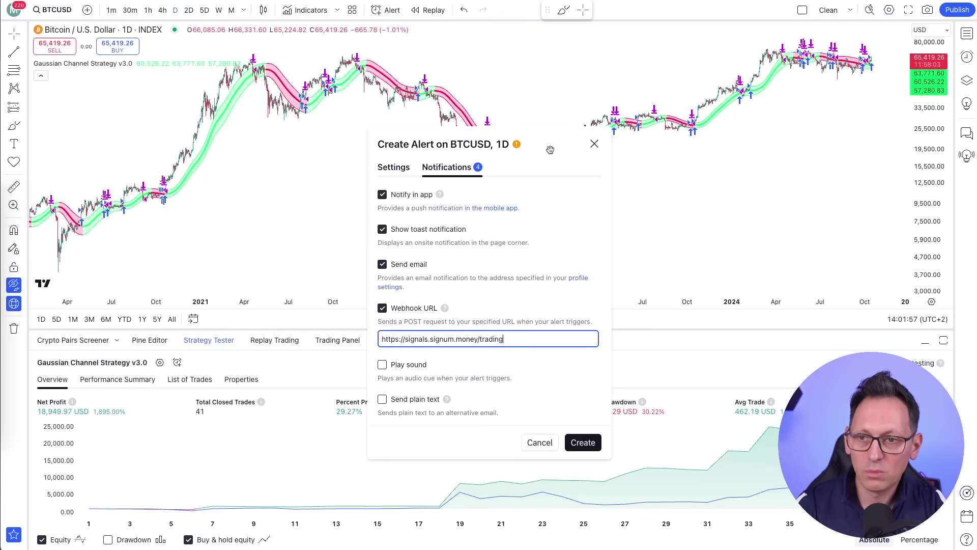
Check that the alert's expiration is open-ended and create the alert
click(397, 168)
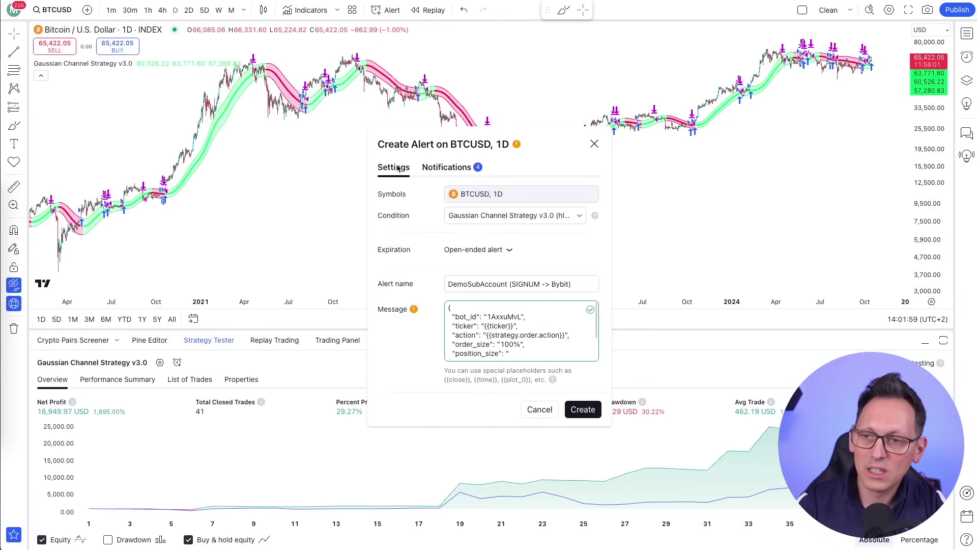
click(472, 255)
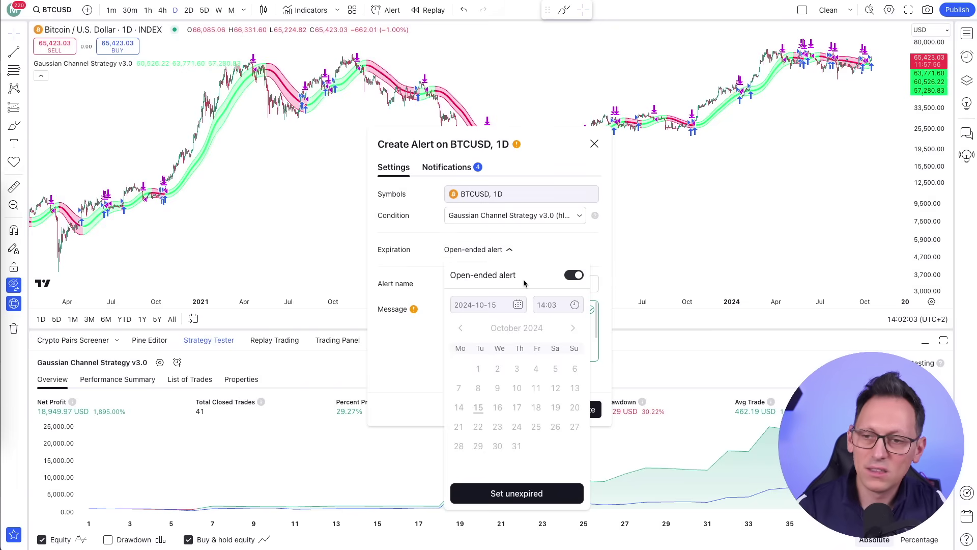
click(536, 253)
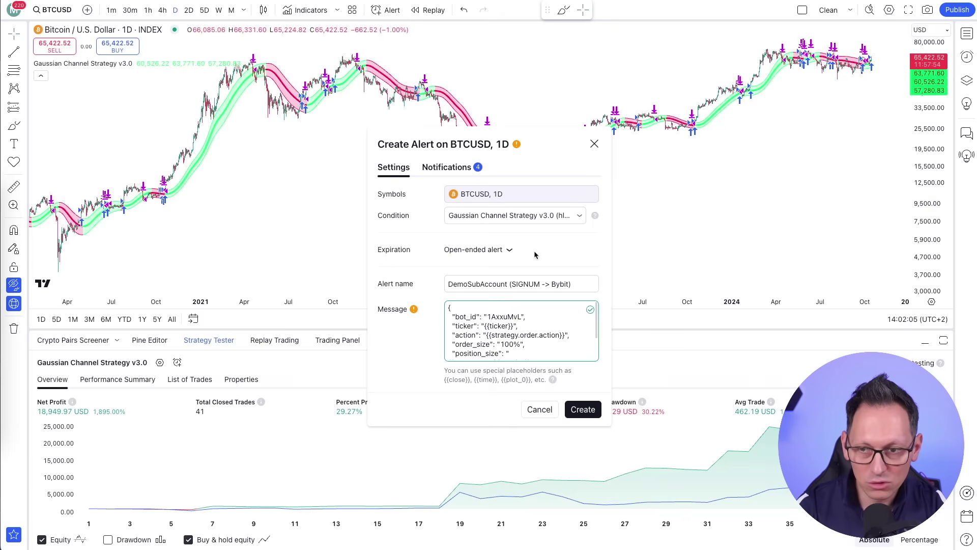
click(583, 410)
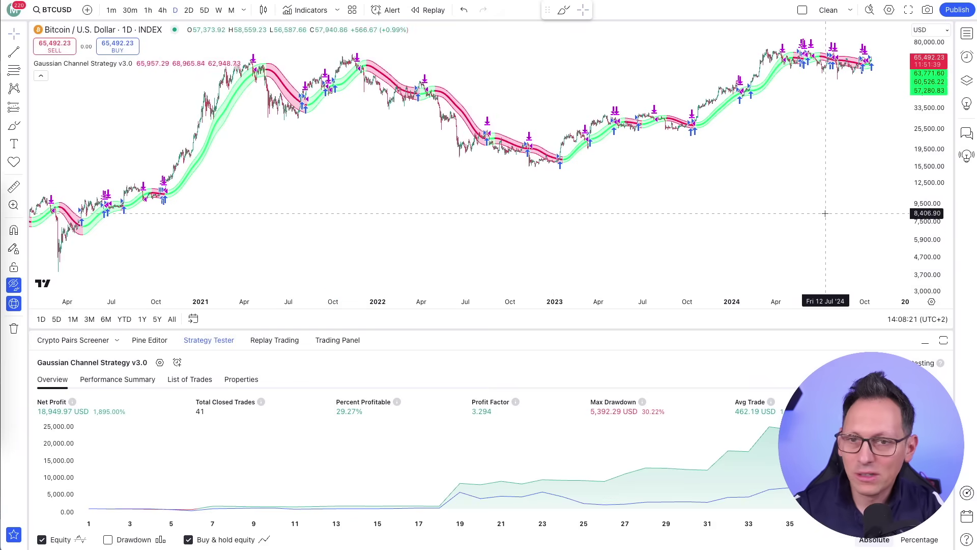
Show the DemoSubAccount alert in the alerts list and examine the strategy's 2024 buy and sell signals on the chart
click(967, 57)
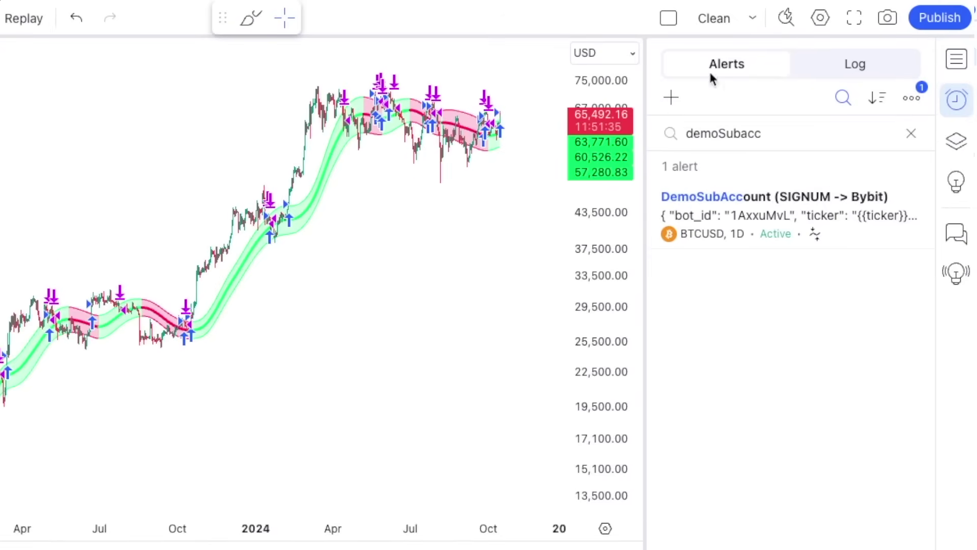
mouse_move(747, 230)
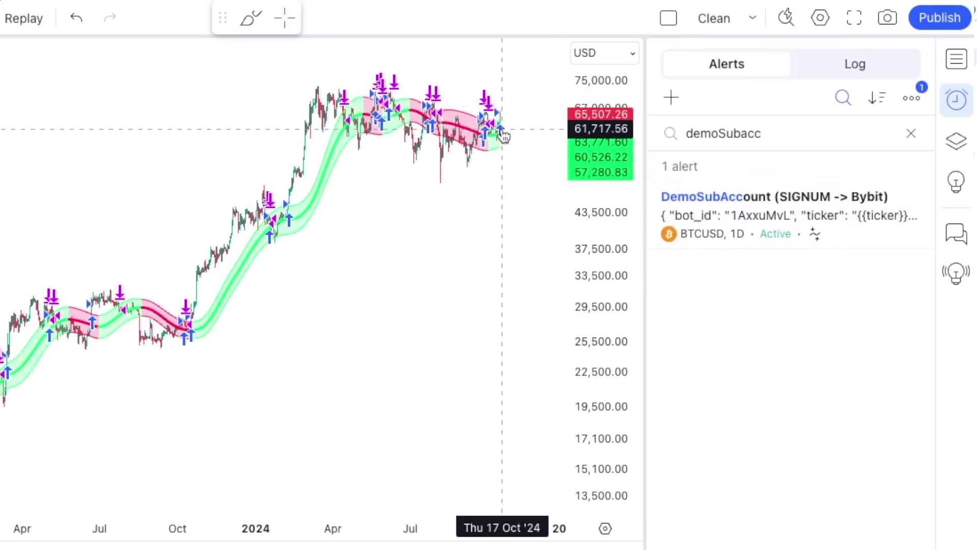
scroll(163, 361, up, 5)
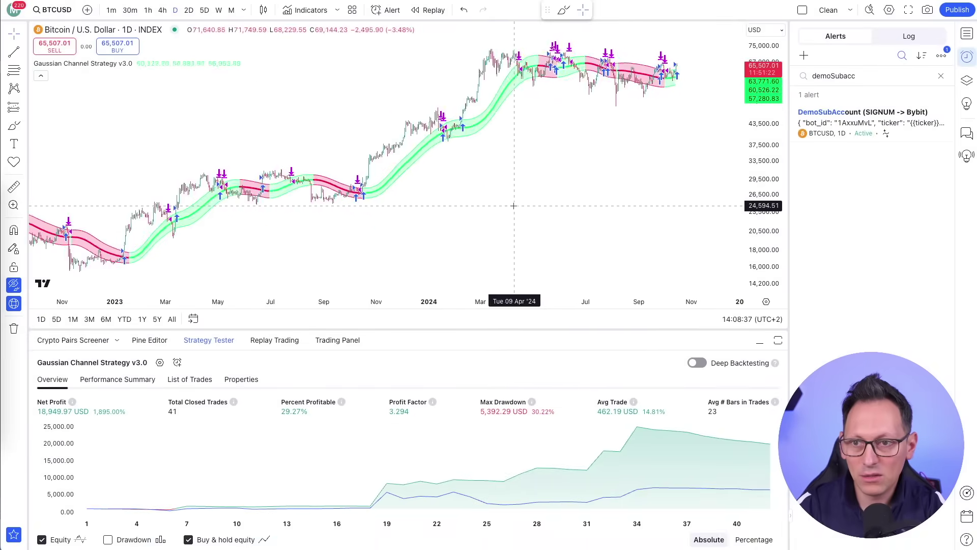
scroll(514, 206, up, 5)
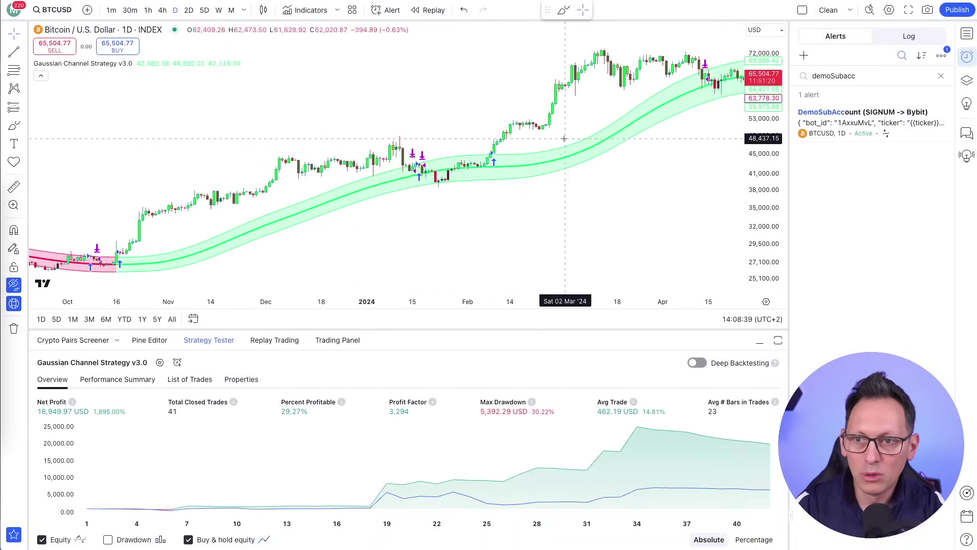
scroll(504, 164, right, 5)
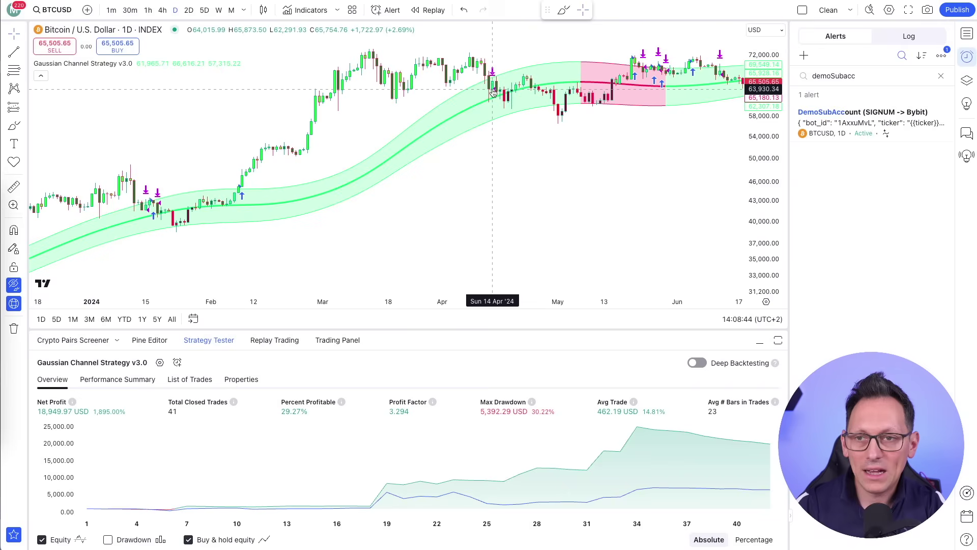
Review the strategy's list of trades with its entry and exit dates and prices in an enlarged tester area
click(190, 380)
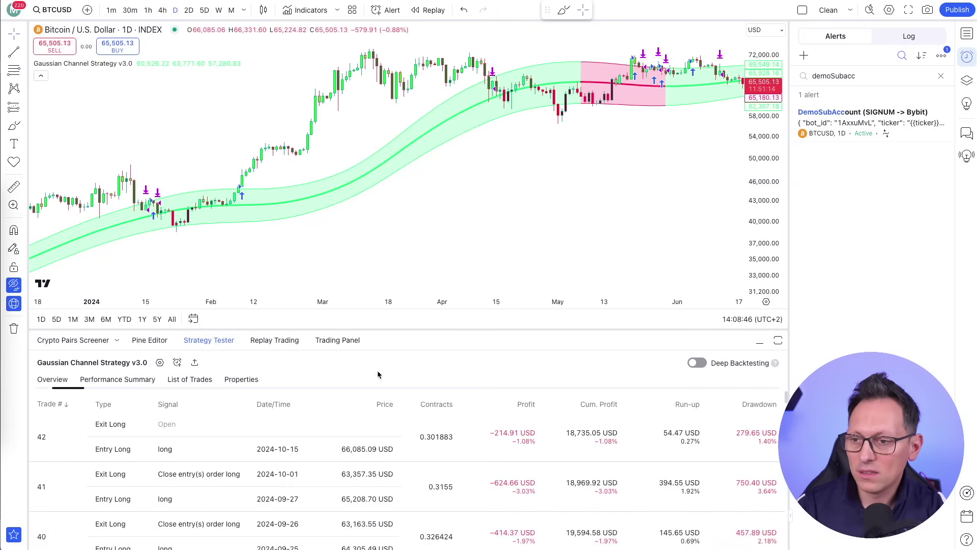
scroll(545, 418, down, 10)
scroll(545, 417, down, 20)
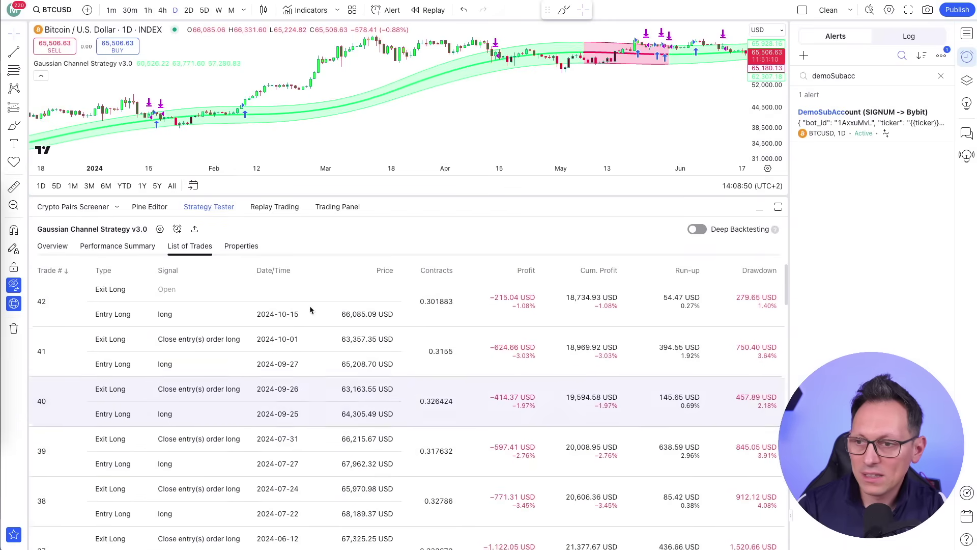
Return to the strategy's performance overview, enlarge the chart area and inspect the DemoSubAccount alert's details
click(52, 247)
drag(496, 197, 498, 393)
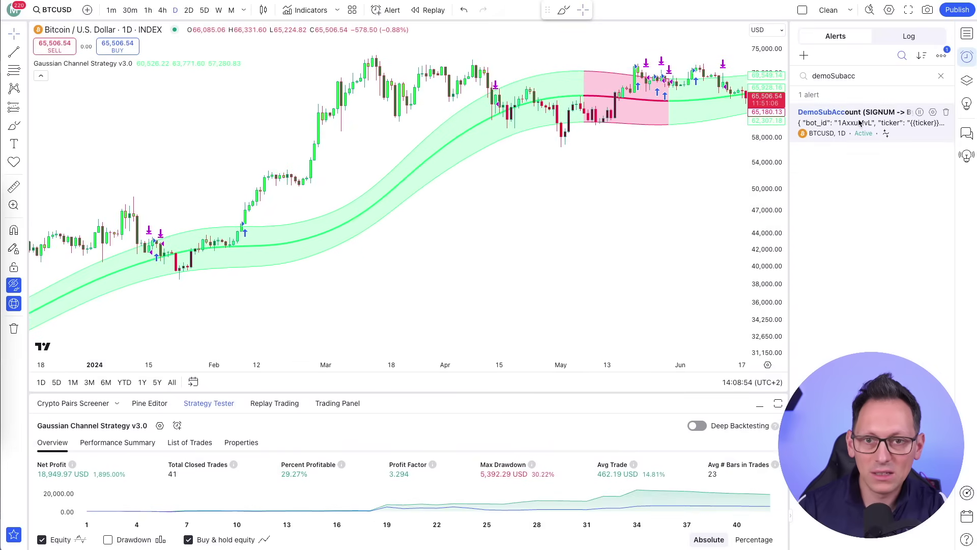
mouse_move(859, 124)
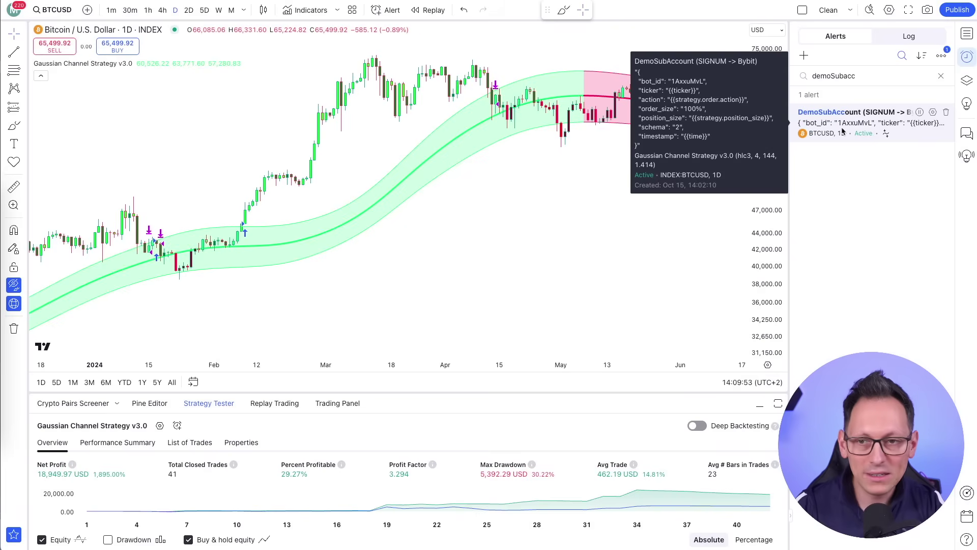
Examine the most recent October 2024 signals on the daily chart and compare them with the DemoSubAccount alert's creation time
scroll(614, 186, right, 10)
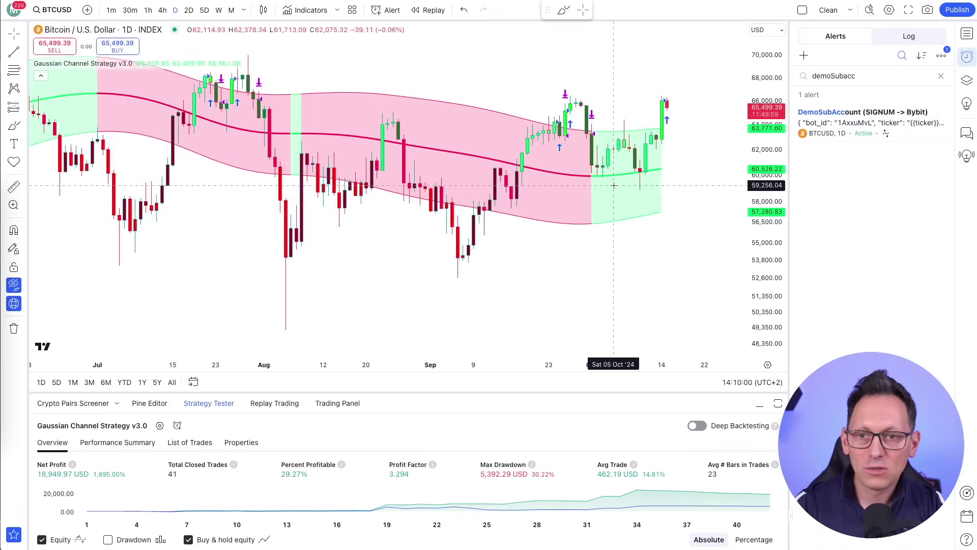
scroll(614, 186, up, 5)
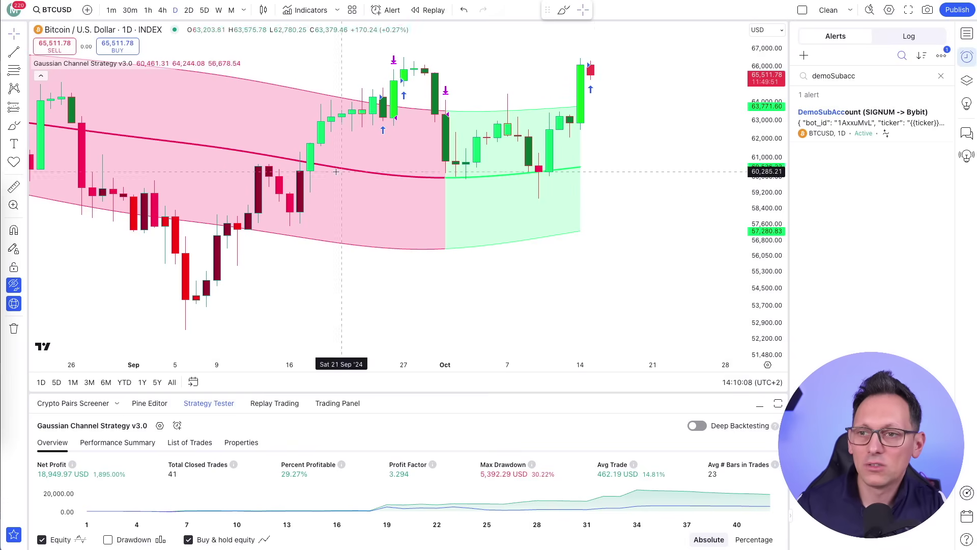
scroll(648, 187, down, 5)
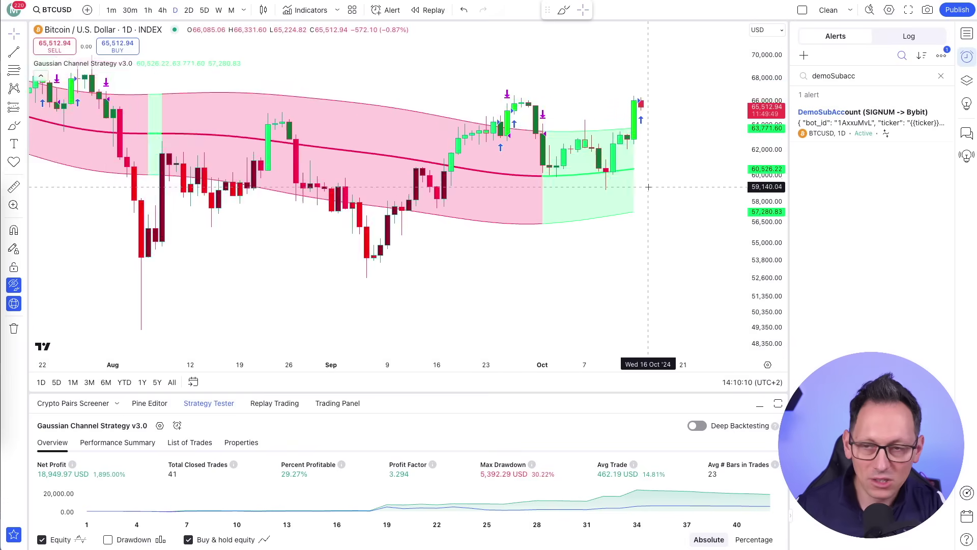
scroll(643, 191, up, 3)
scroll(643, 190, up, 2)
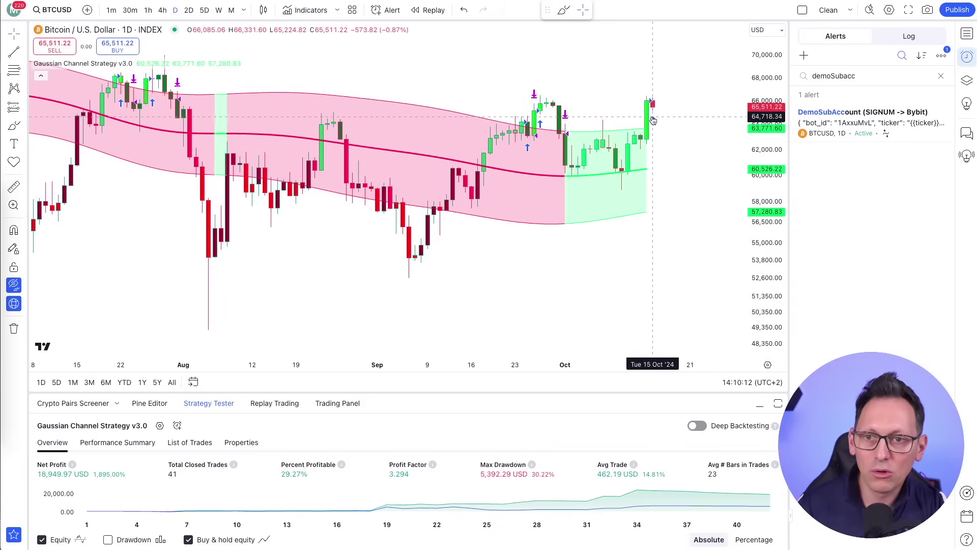
mouse_move(827, 135)
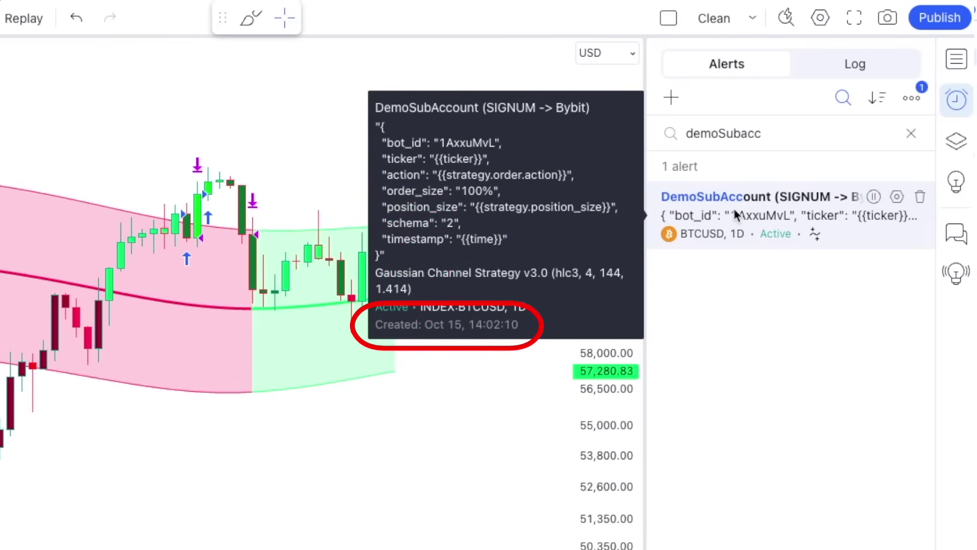
scroll(378, 233, right, 3)
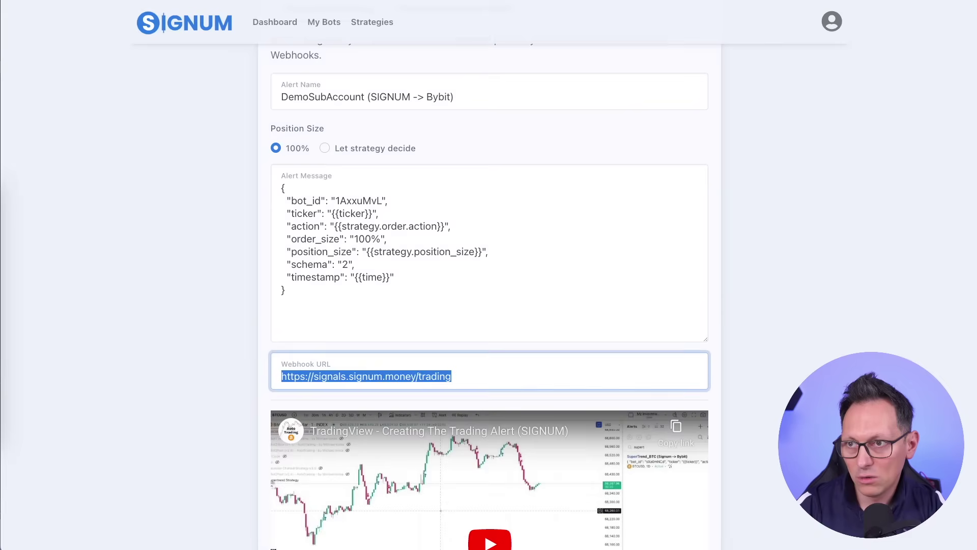
Switch to SIGNUM and check which exchange account and API key the DemoSubAccount bot runs on
scroll(473, 332, up, 10)
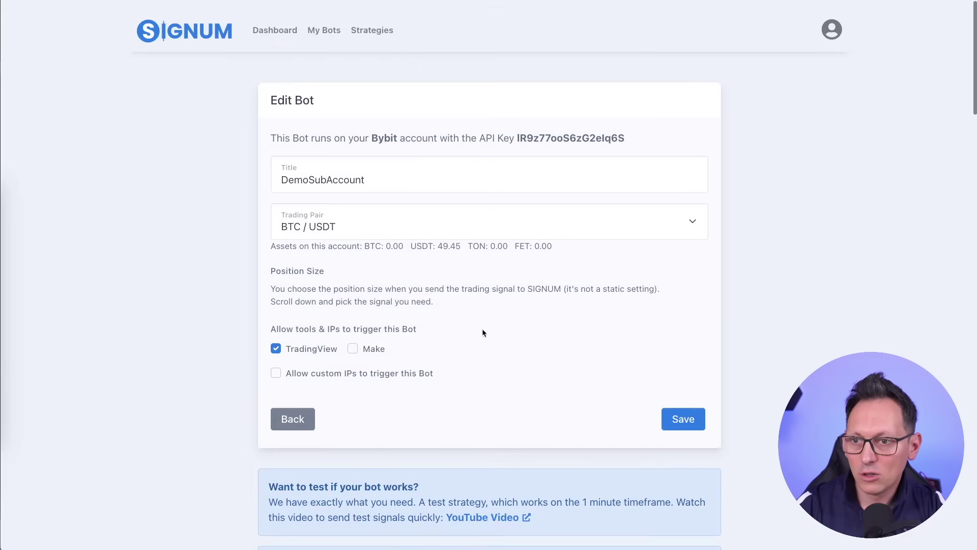
drag(318, 130, 642, 130)
click(647, 132)
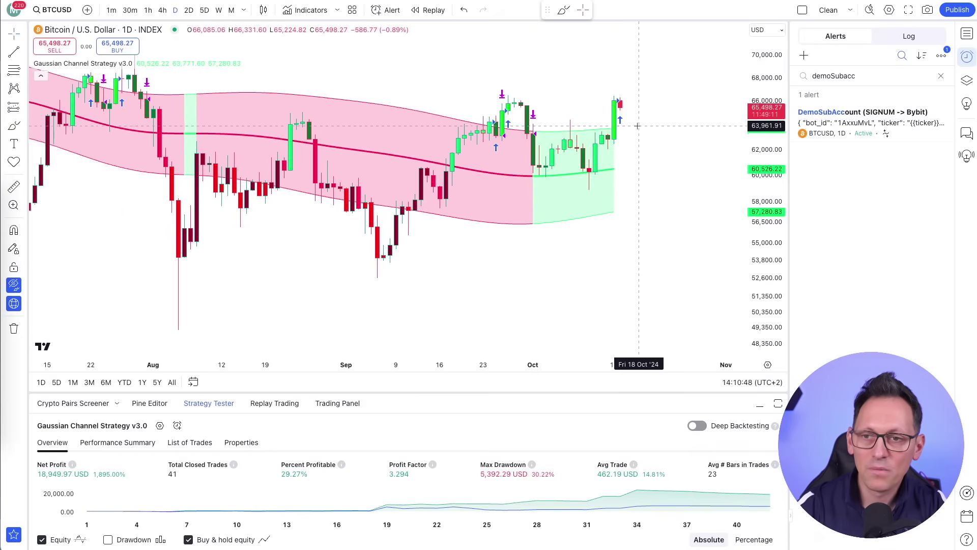
Return to TradingView and examine the strategy's daily buy and sell signals from 2022 through 2024
scroll(638, 125, down, 10)
scroll(711, 153, down, 5)
scroll(676, 187, down, 3)
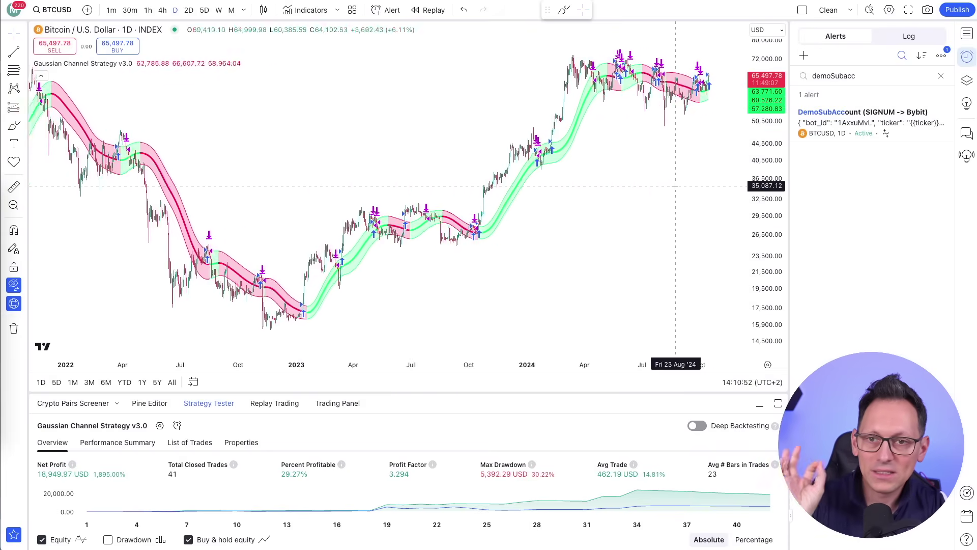
scroll(675, 186, up, 2)
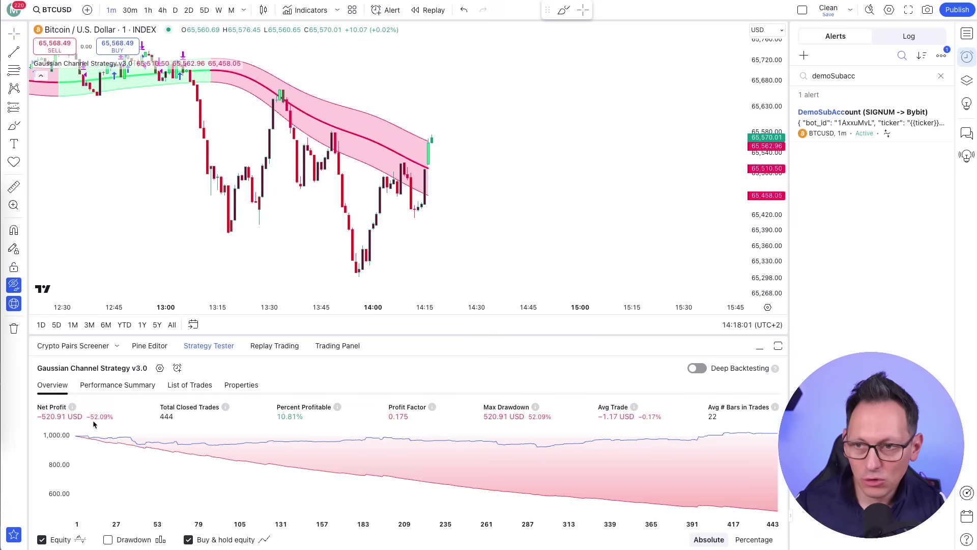
Review the strategy on the 1-minute chart and show the alert log to inspect the triggered DemoSubAccount alert
scroll(531, 222, down, 3)
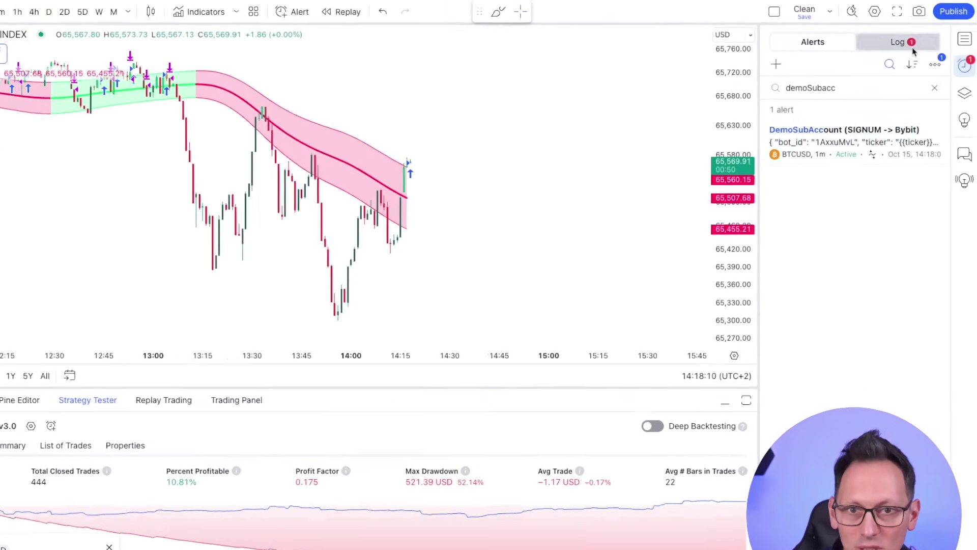
click(910, 37)
mouse_move(834, 108)
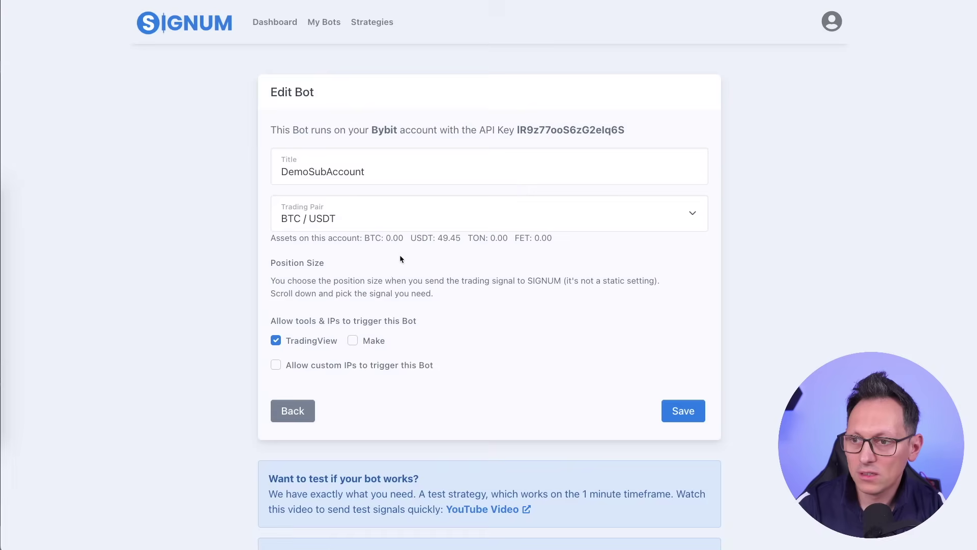
Switch to SIGNUM, refresh the DemoSubAccount bot's logs and check the newest buy entry
scroll(399, 254, down, 20)
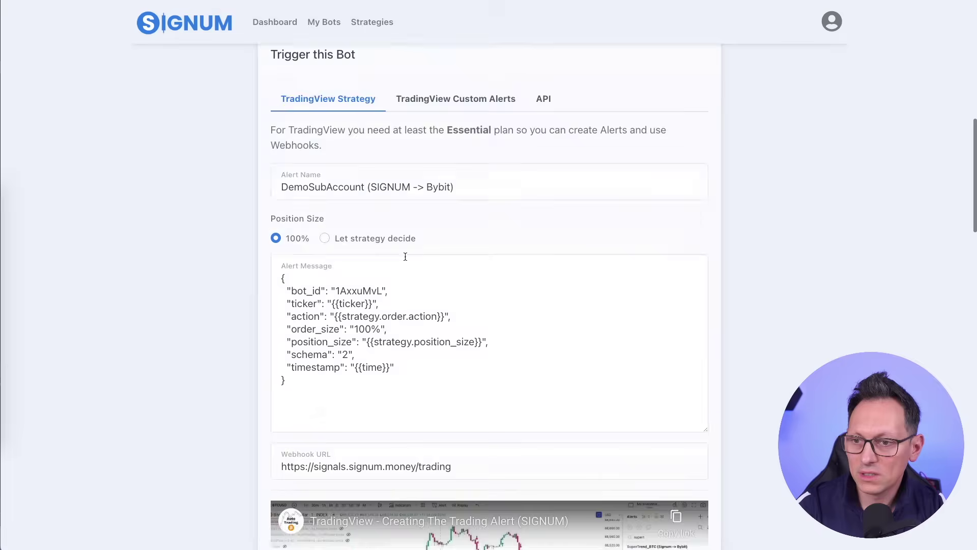
click(686, 179)
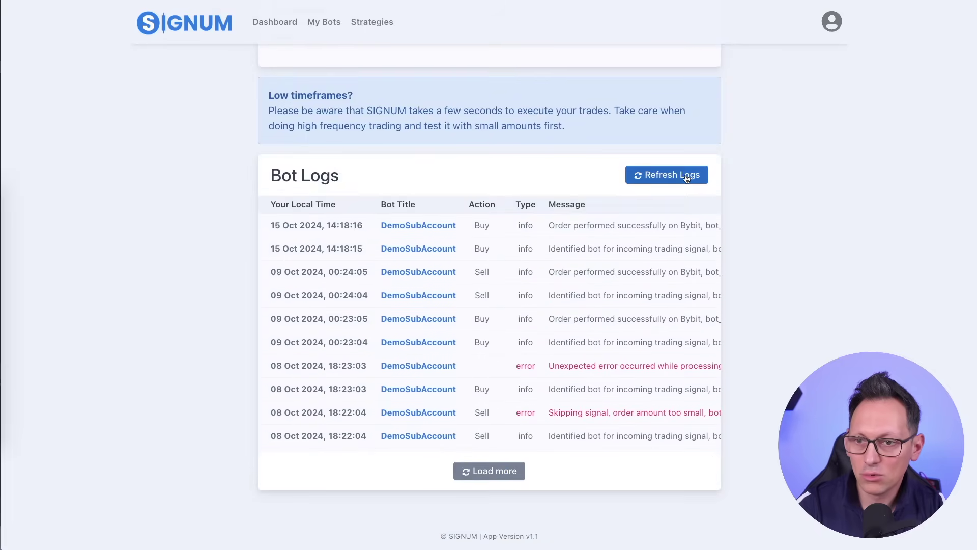
drag(293, 225, 519, 228)
scroll(509, 249, right, 5)
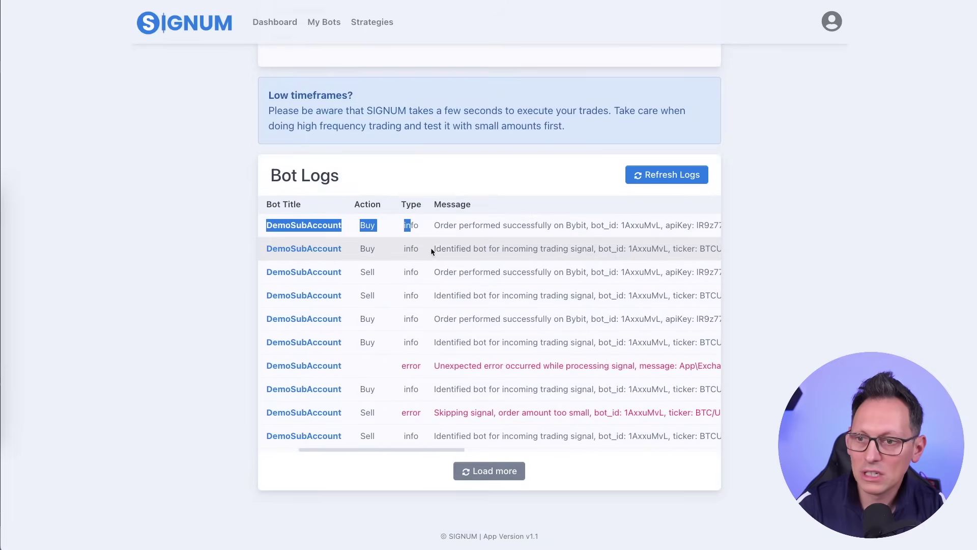
Read the messages of the two newest bot log entries, covering signal identification, order execution, trading pair and amount
drag(434, 249, 623, 251)
drag(434, 249, 526, 250)
scroll(442, 225, right, 4)
drag(344, 226, 461, 227)
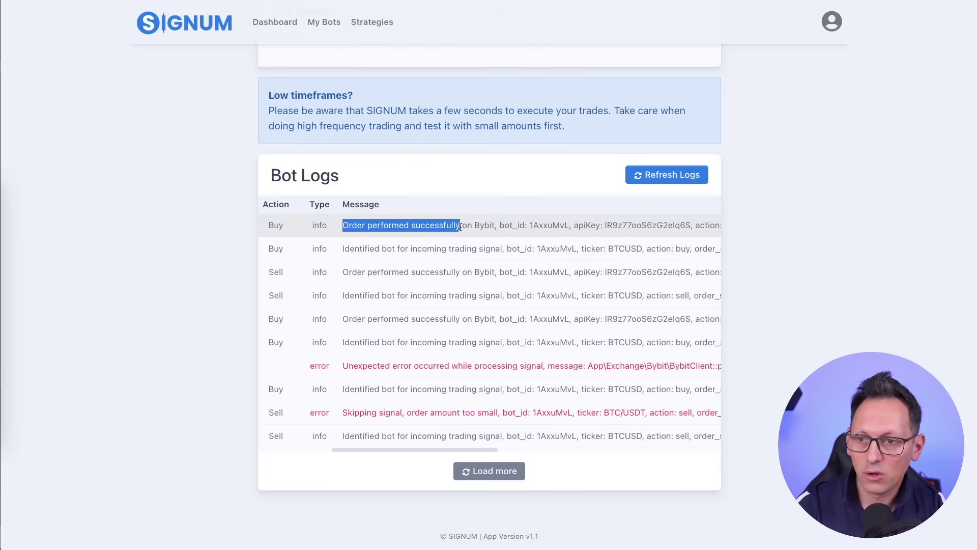
click(496, 227)
scroll(502, 227, right, 10)
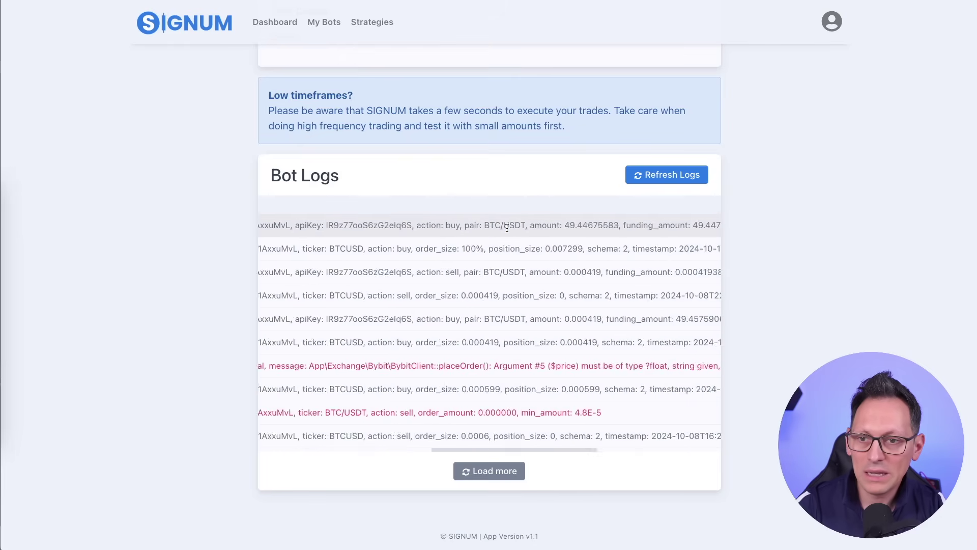
Reload the Edit Bot page and check the updated BTC and USDT assets on the account
scroll(491, 231, up, 15)
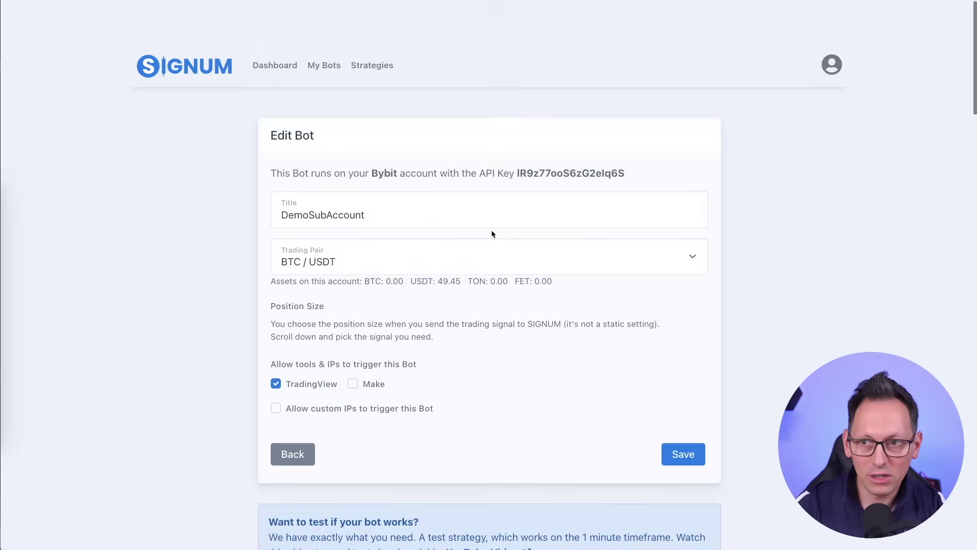
key(F5)
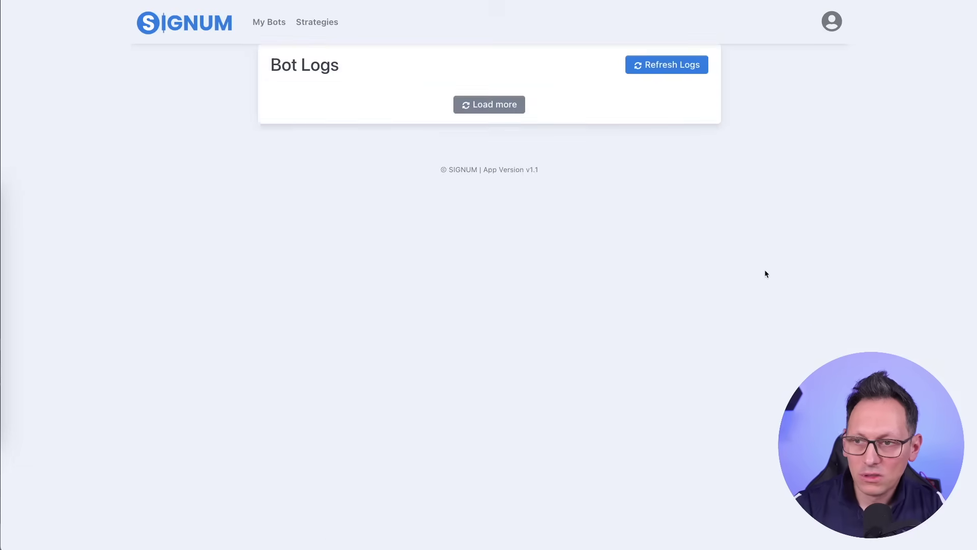
drag(339, 240, 560, 242)
click(561, 242)
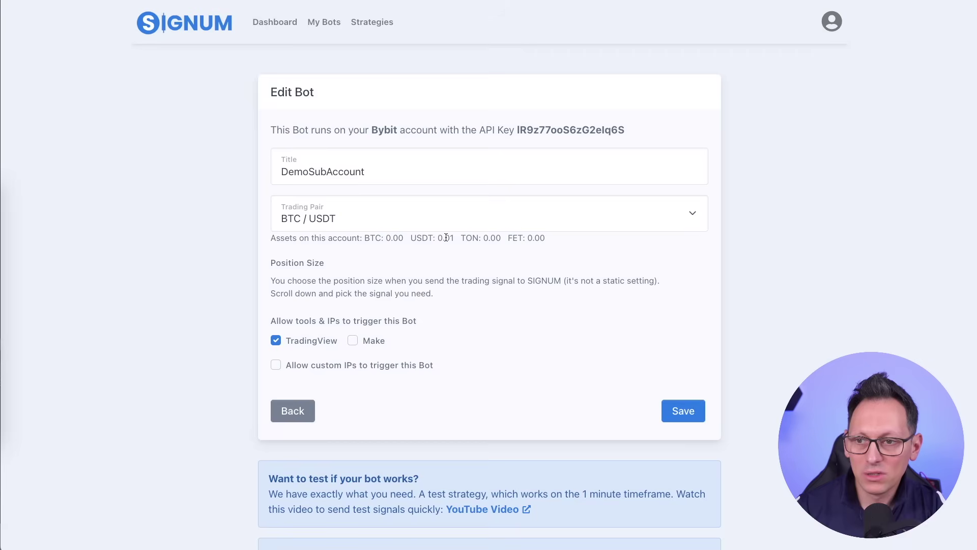
drag(403, 237, 367, 239)
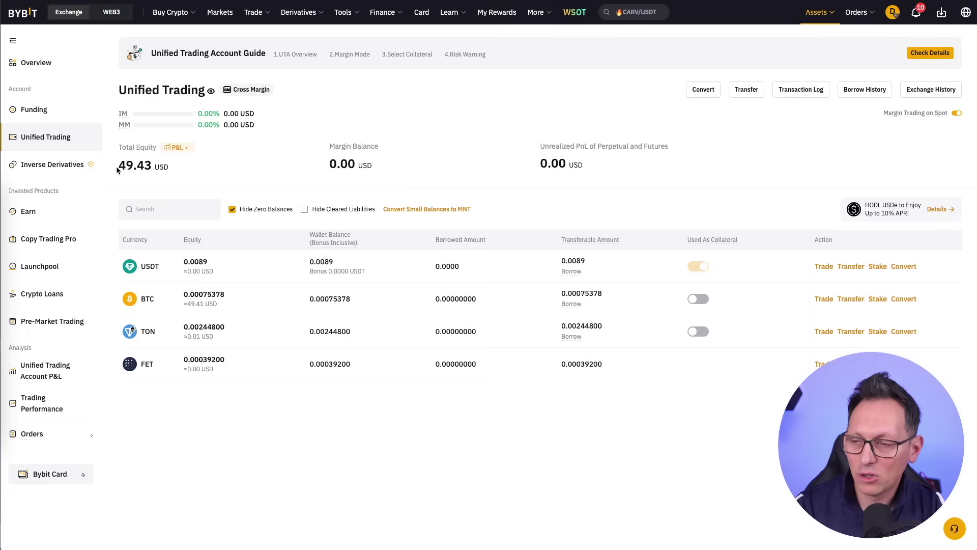
Switch to Bybit's Unified Trading account and check the total equity and the BTC and USDT balances
drag(117, 170, 173, 167)
click(173, 167)
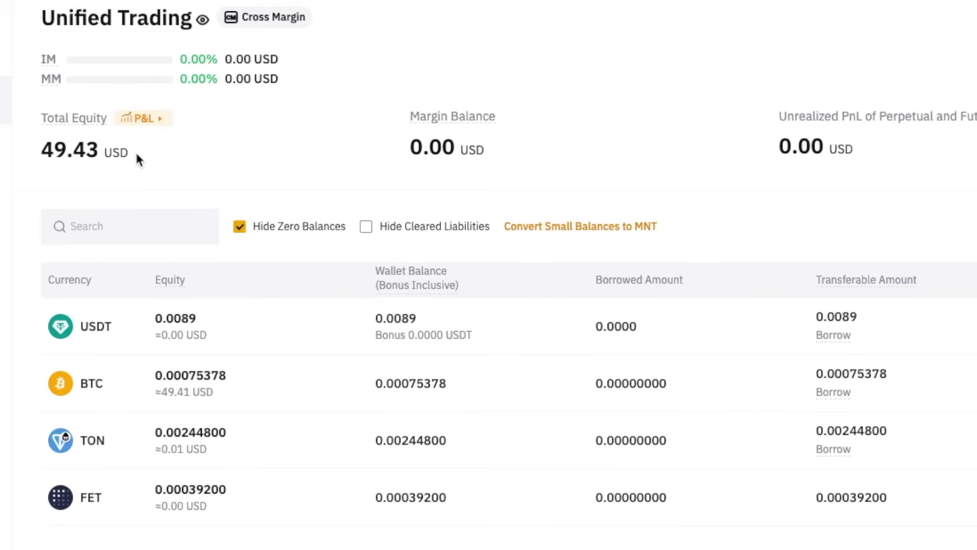
drag(157, 377, 227, 391)
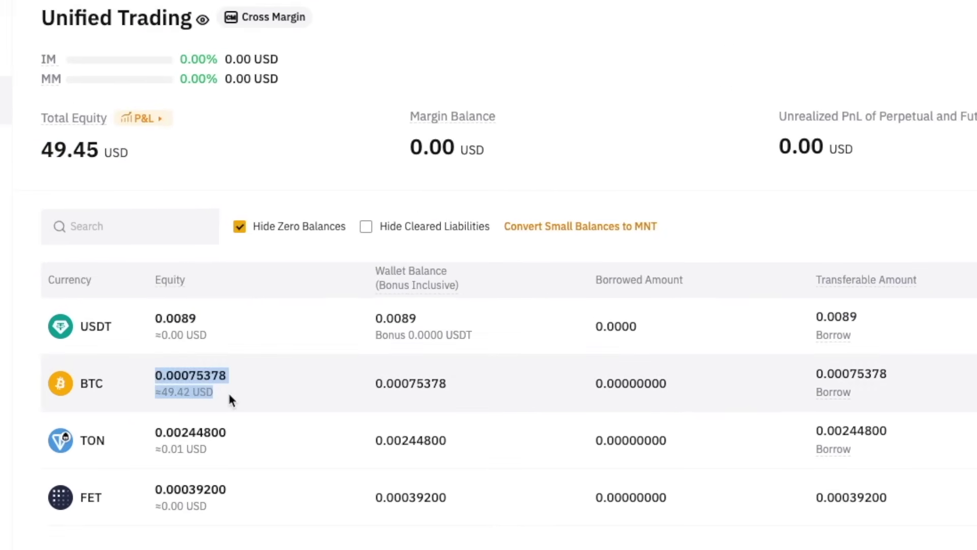
drag(154, 318, 175, 318)
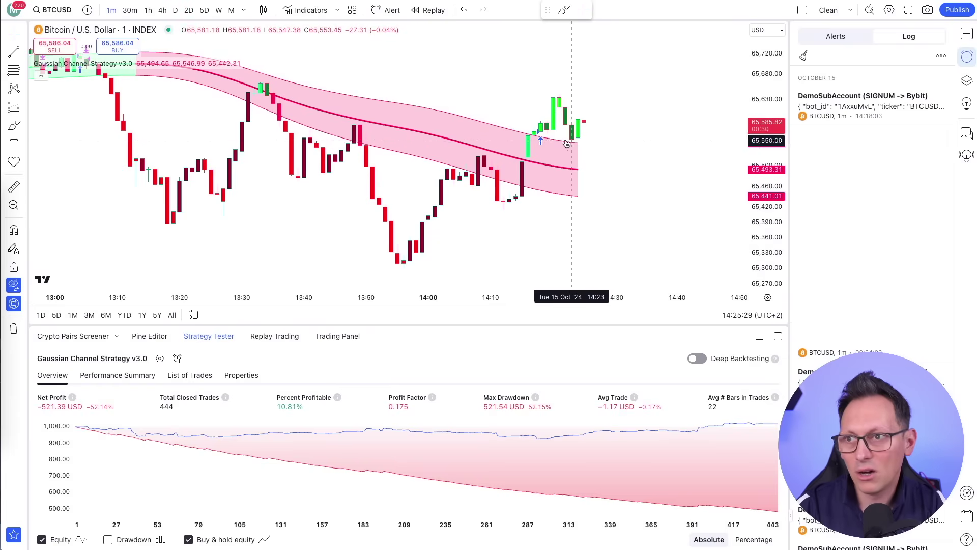
Return to TradingView, set the BTCUSD chart to the 1D timeframe and review the strategy's long-term signals and net profit
text(1D)
key(Return)
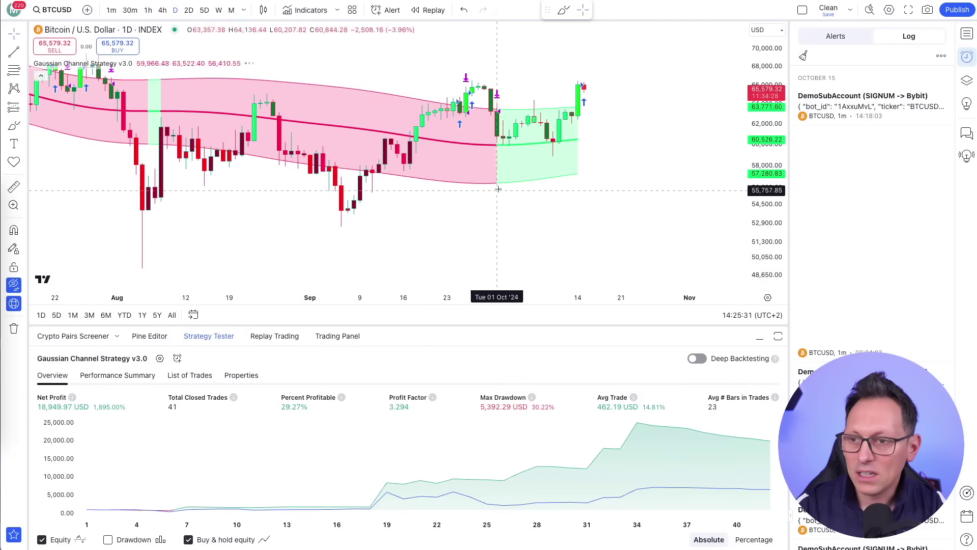
scroll(497, 189, down, 8)
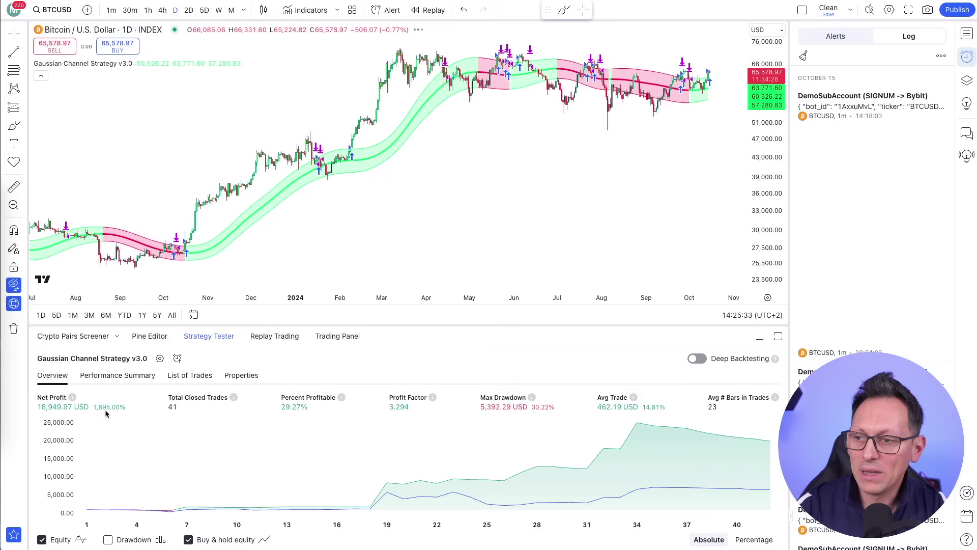
Set the BTCUSD chart to the 1-minute timeframe and review the strategy's recent price action there
click(111, 11)
scroll(501, 190, up, 10)
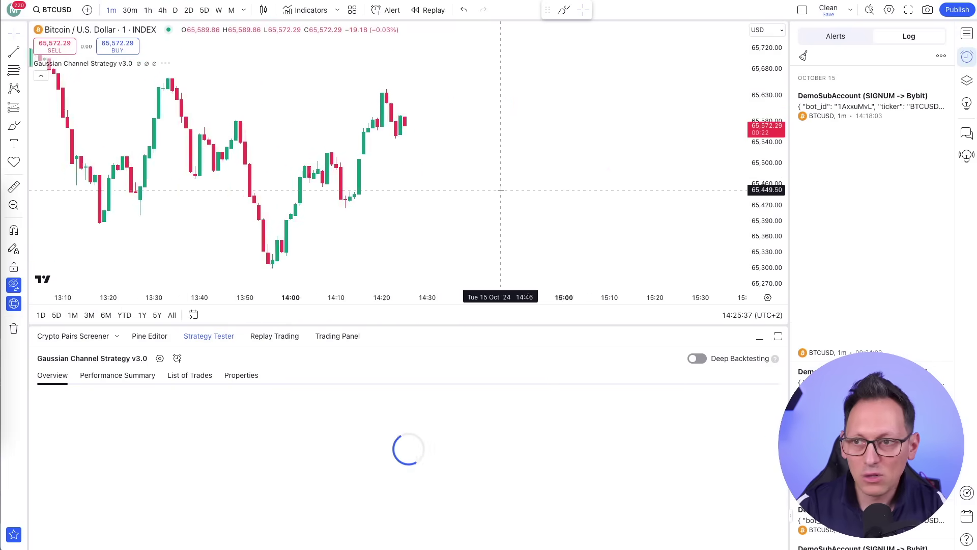
scroll(501, 190, up, 3)
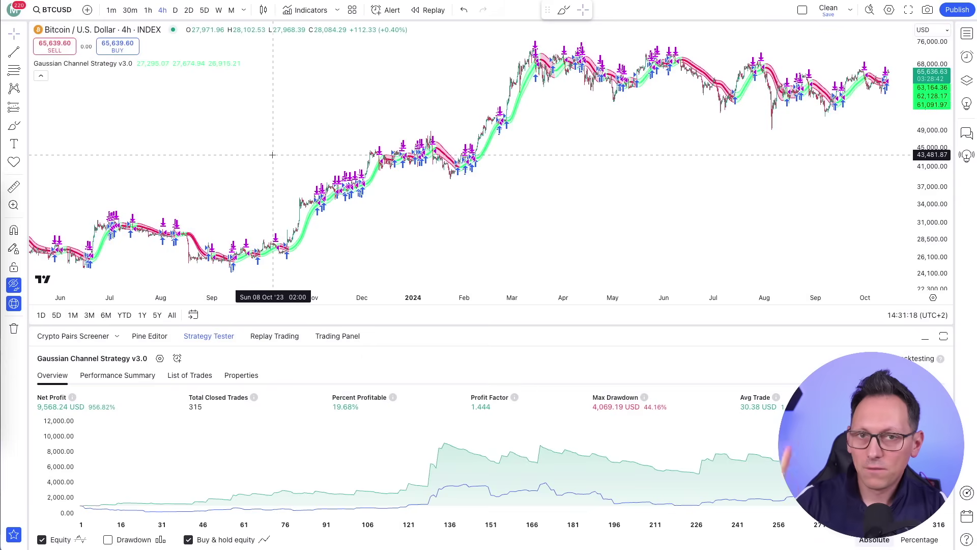
Open the Gaussian Channel Strategy v3.0 settings, review its inputs on the 4-hour chart and close them without changes
click(175, 12)
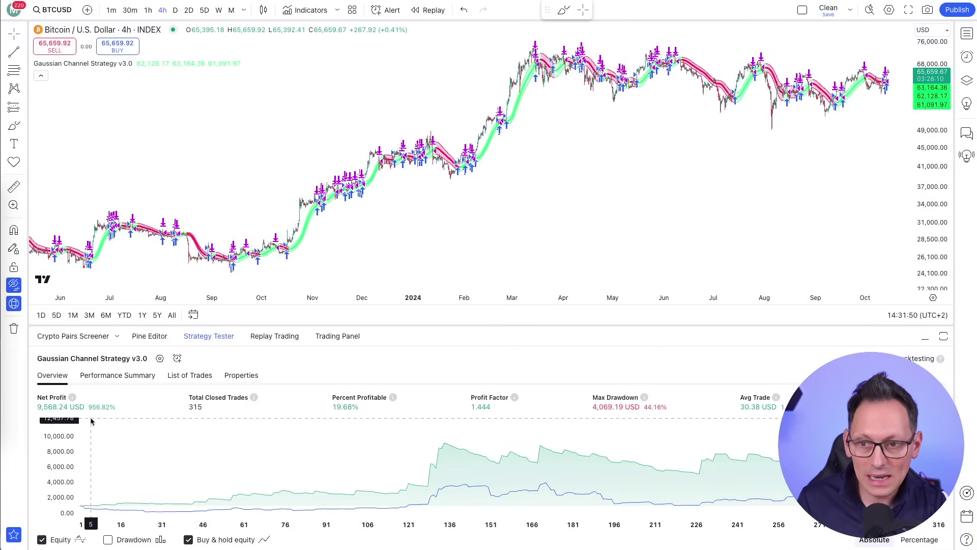
click(159, 359)
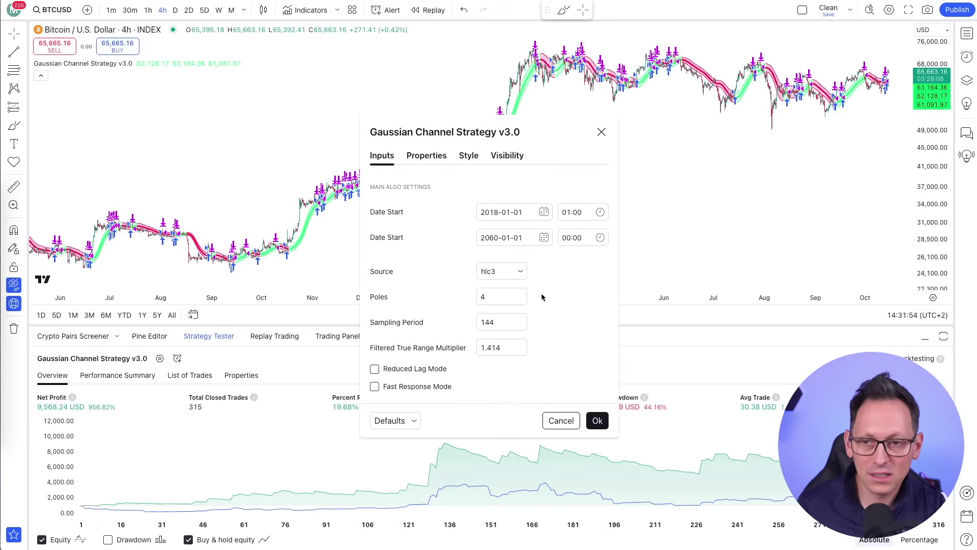
click(601, 132)
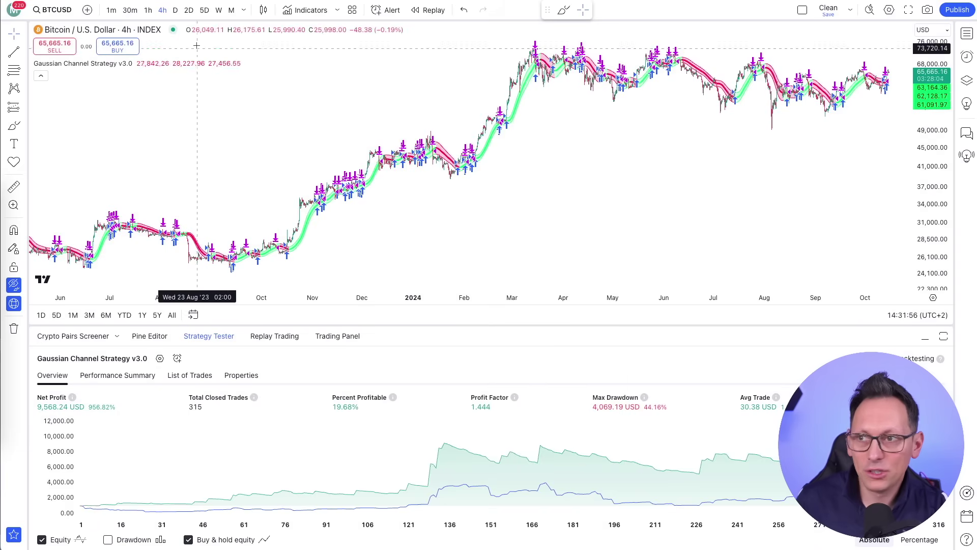
Examine the strategy's recent signals on the 4-hour chart and cancel out of its settings after reviewing the inputs
click(175, 10)
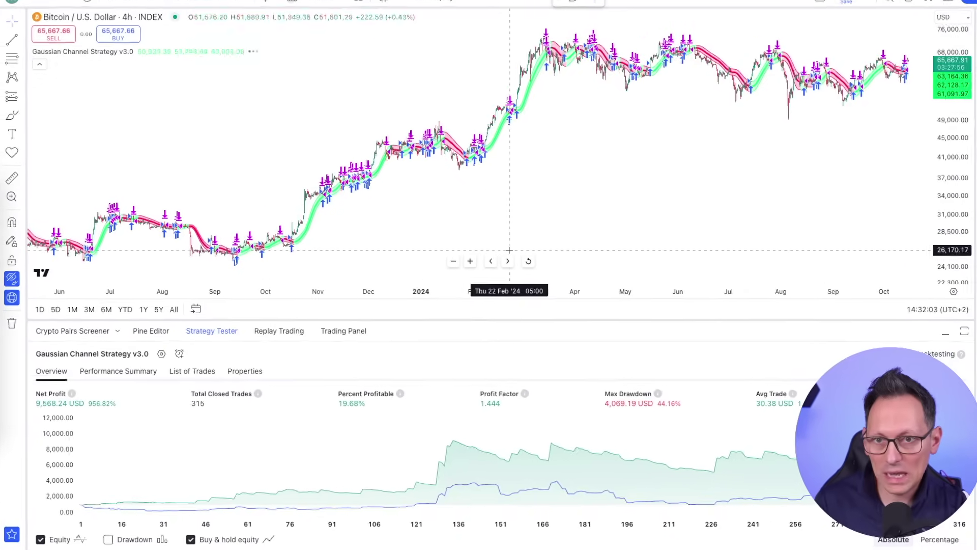
scroll(509, 250, up, 5)
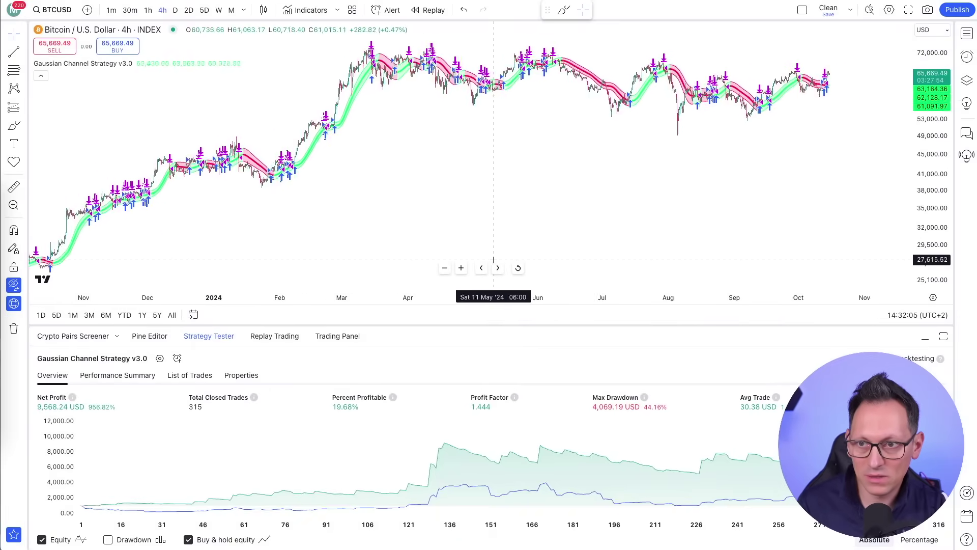
scroll(493, 260, up, 3)
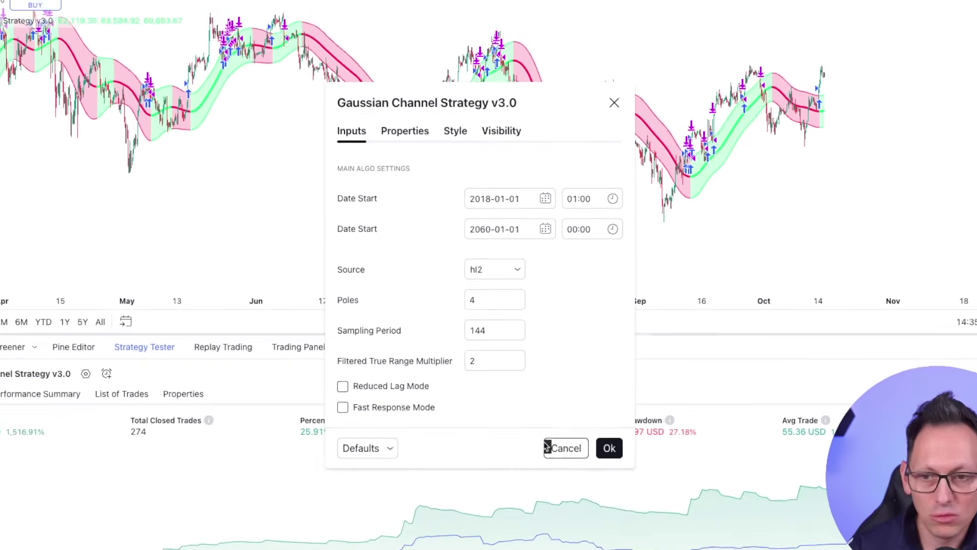
click(550, 448)
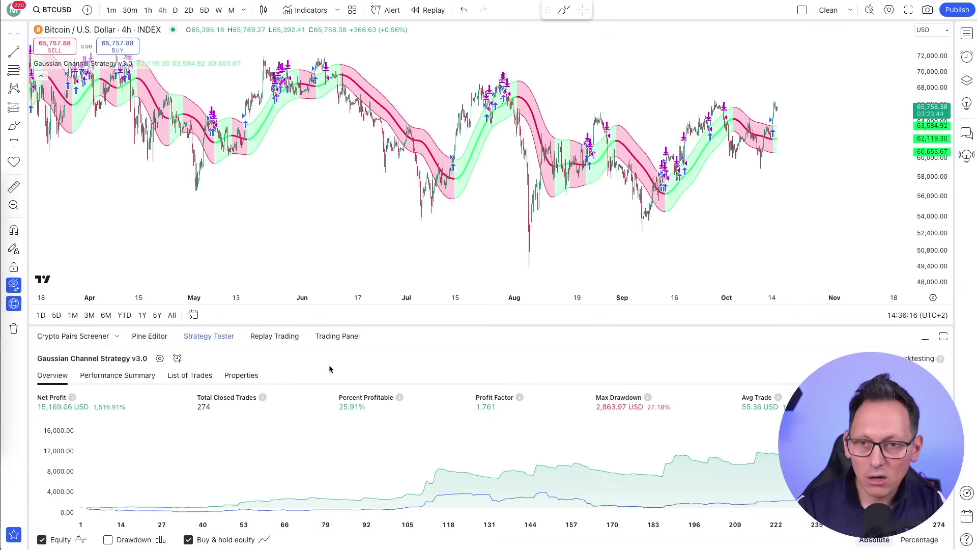
Start a new alert for the Gaussian Channel Strategy v3.0 on BTCUSD 4h, clear its message and review the notification and webhook URL settings
click(177, 359)
drag(500, 346, 431, 306)
key(BackSpace)
click(488, 283)
click(482, 323)
click(471, 166)
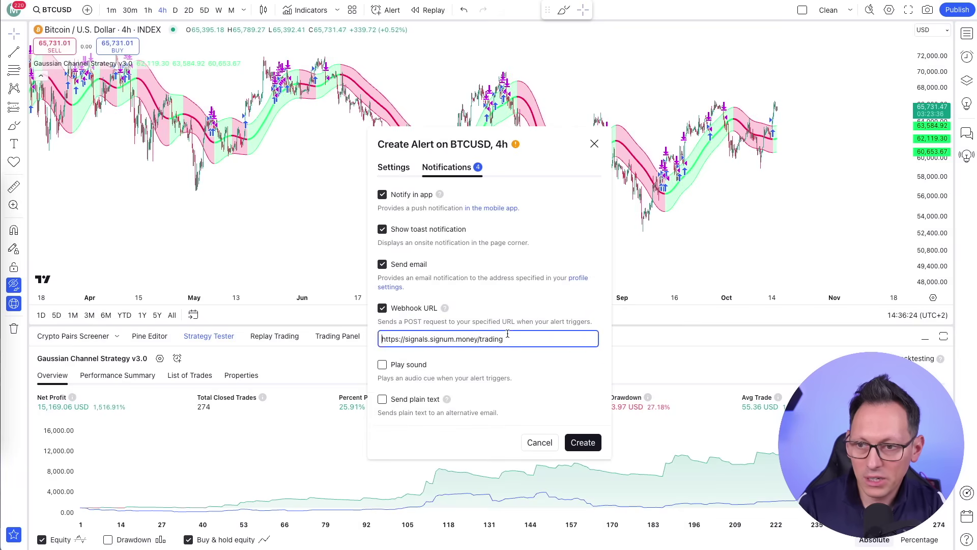
click(584, 442)
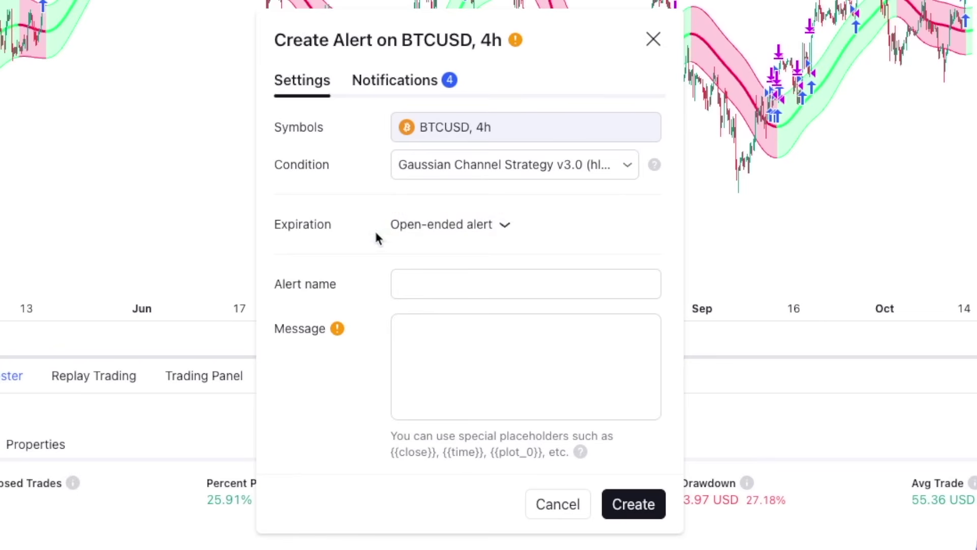
Check the new alert's open-ended expiration option and cancel the alert without creating it
click(417, 227)
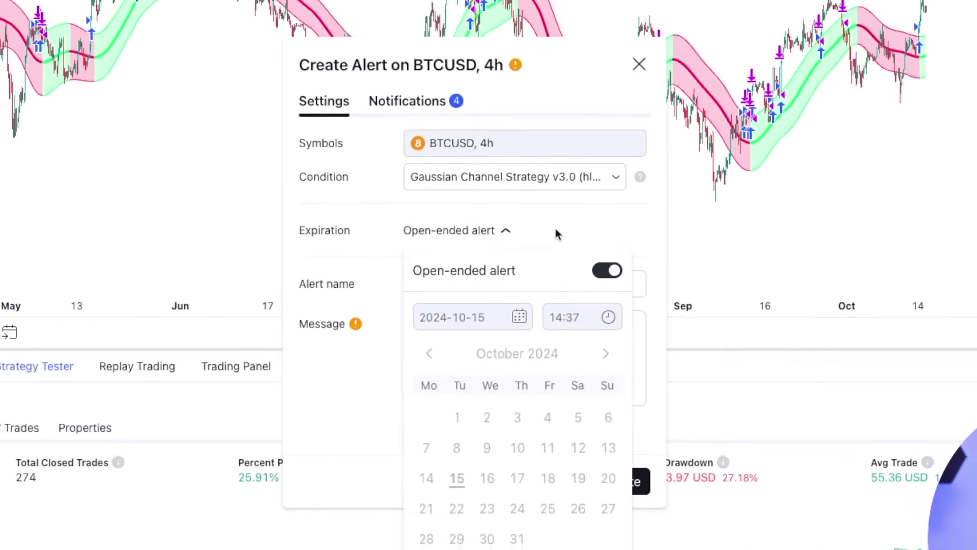
click(542, 246)
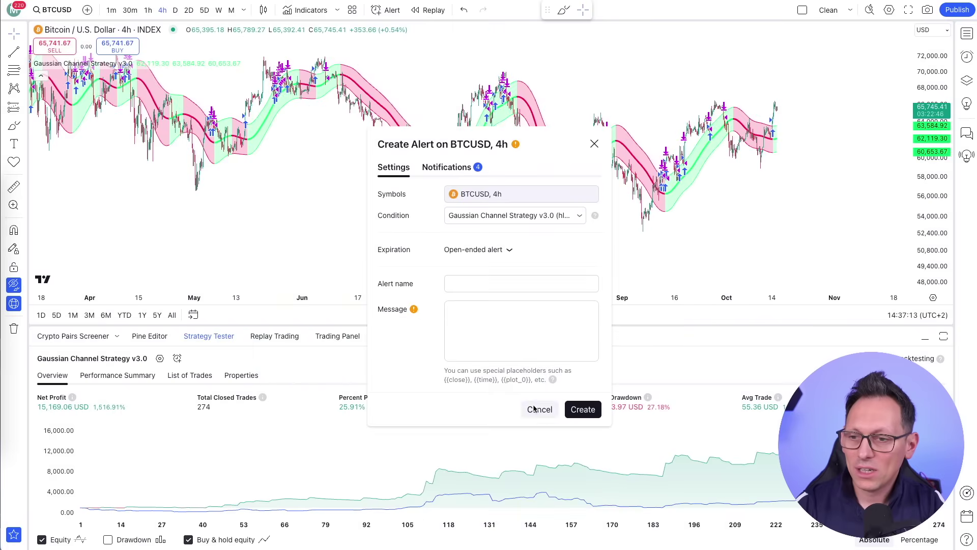
click(537, 410)
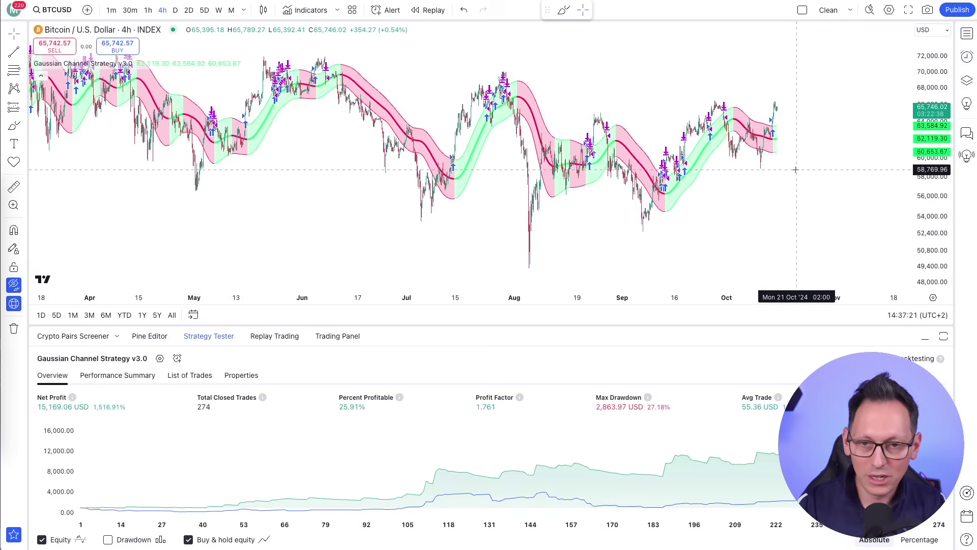
scroll(796, 169, up, 1)
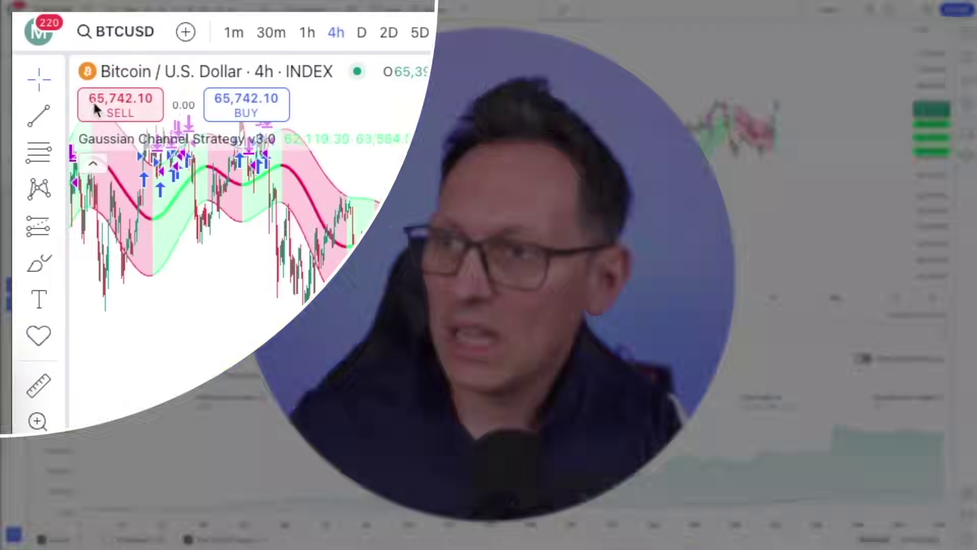
Open the Gaussian Channel strategy's script page through the profile and view the Pine Script access management for adding new users
click(14, 9)
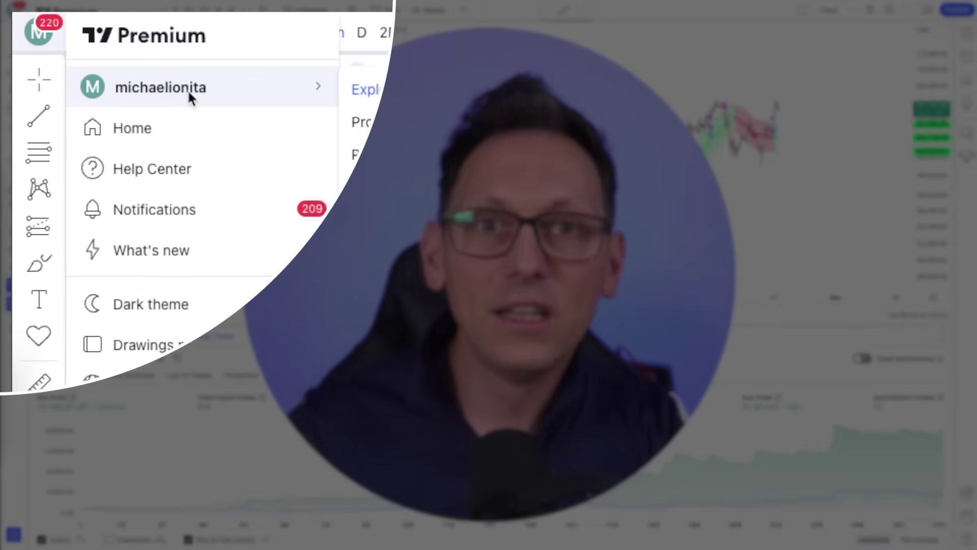
key(Escape)
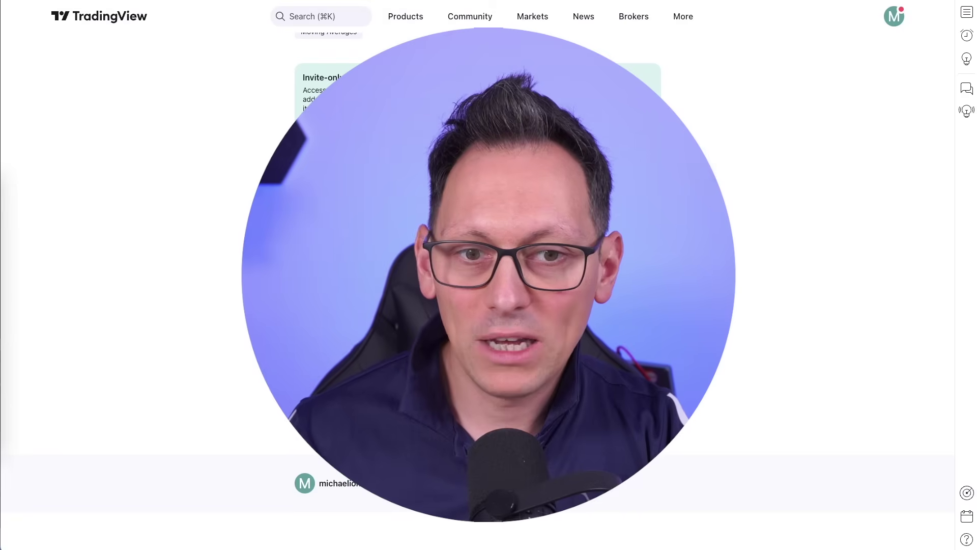
scroll(698, 310, down, 3)
click(487, 314)
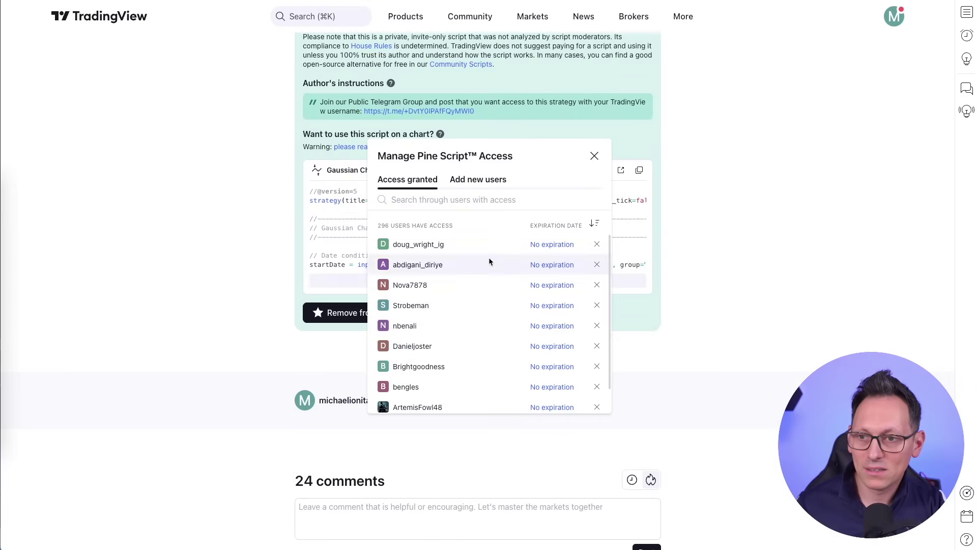
click(477, 183)
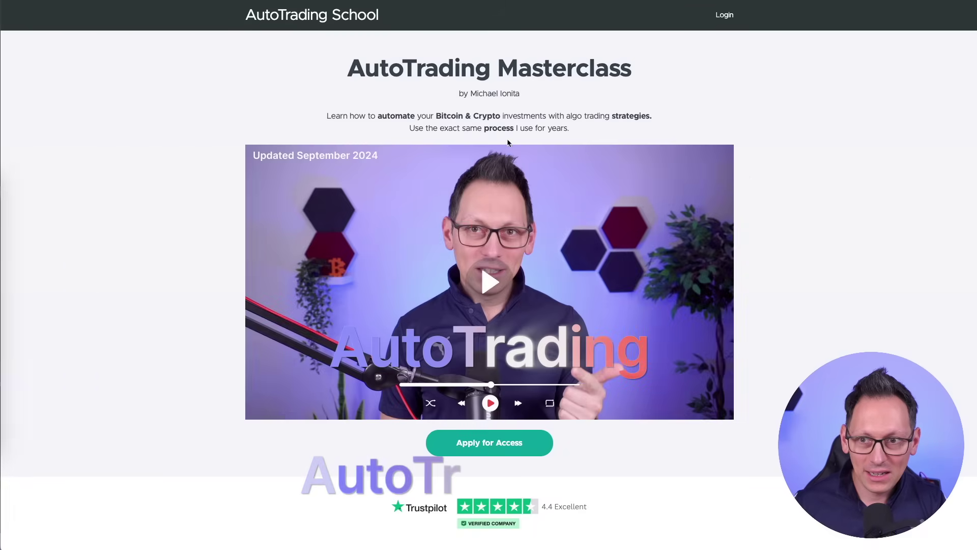
On the AutoTrading School site, examine the AutoTrading Masterclass page's strategy results and the HODL and DCA comparisons
scroll(829, 216, down, 4)
scroll(829, 217, down, 15)
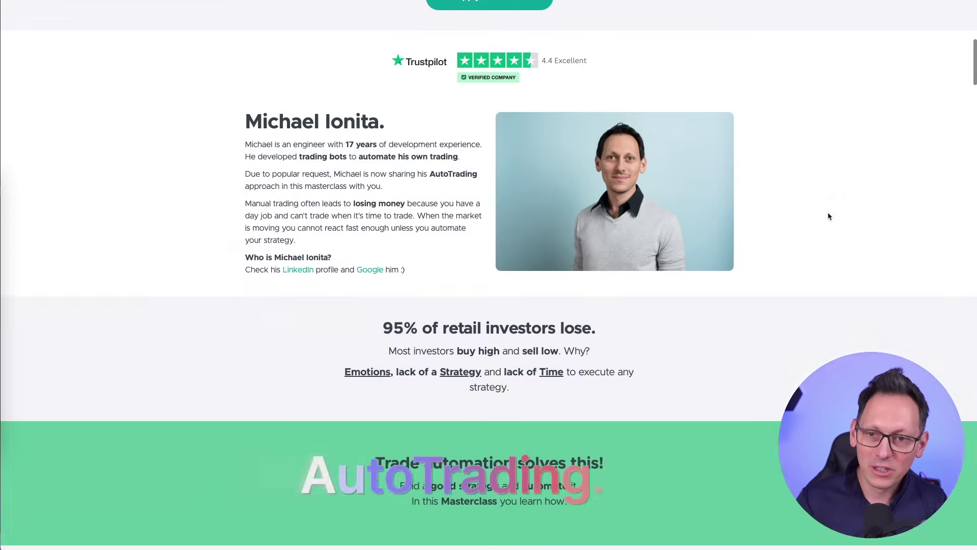
scroll(828, 214, up, 3)
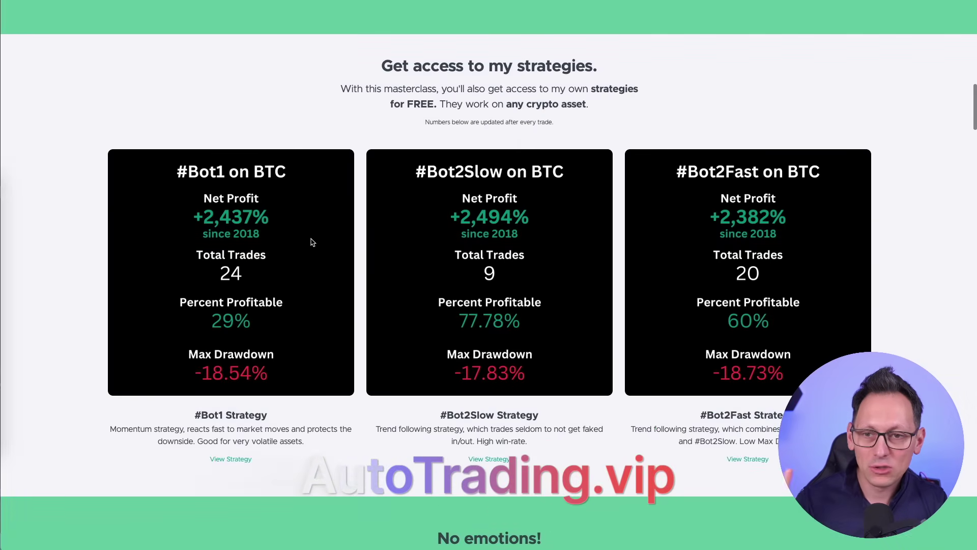
scroll(903, 274, down, 20)
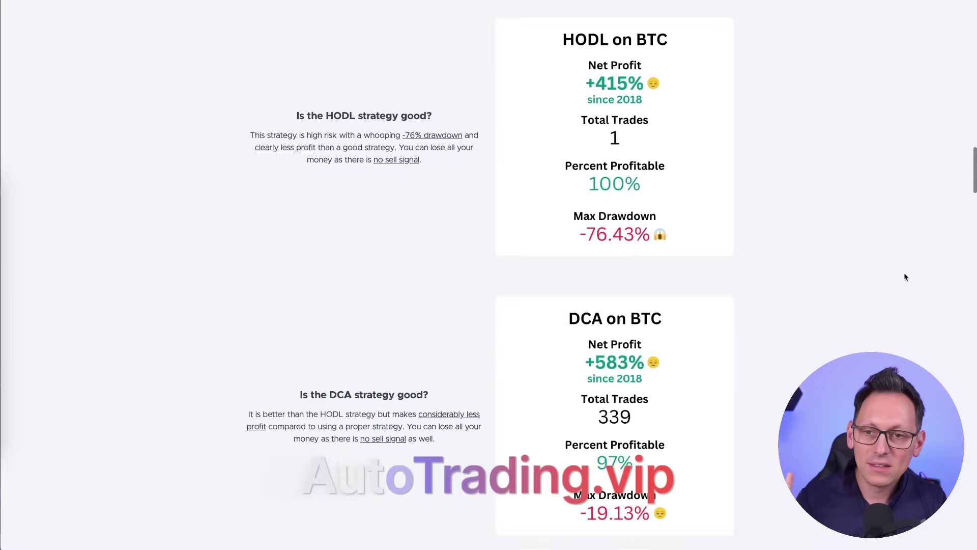
scroll(692, 351, down, 5)
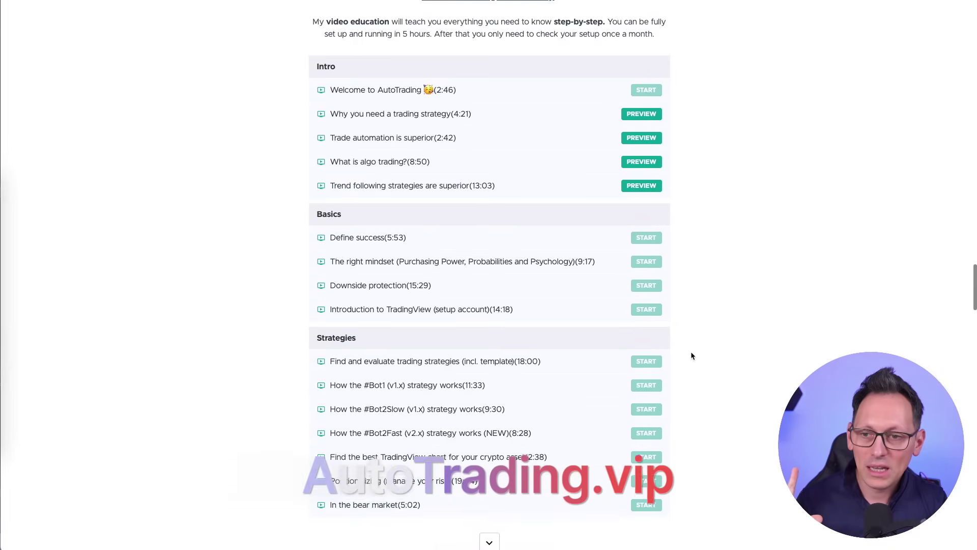
Expand the Masterclass Program's lesson list and review its Strategies, Automation and Portfolio lessons
click(489, 424)
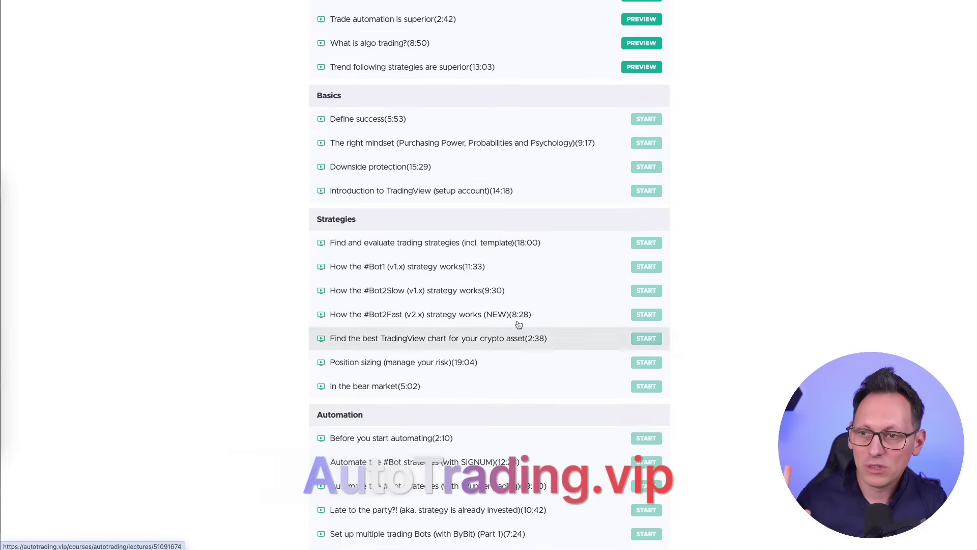
scroll(461, 377, down, 2)
scroll(461, 376, down, 3)
scroll(423, 384, up, 2)
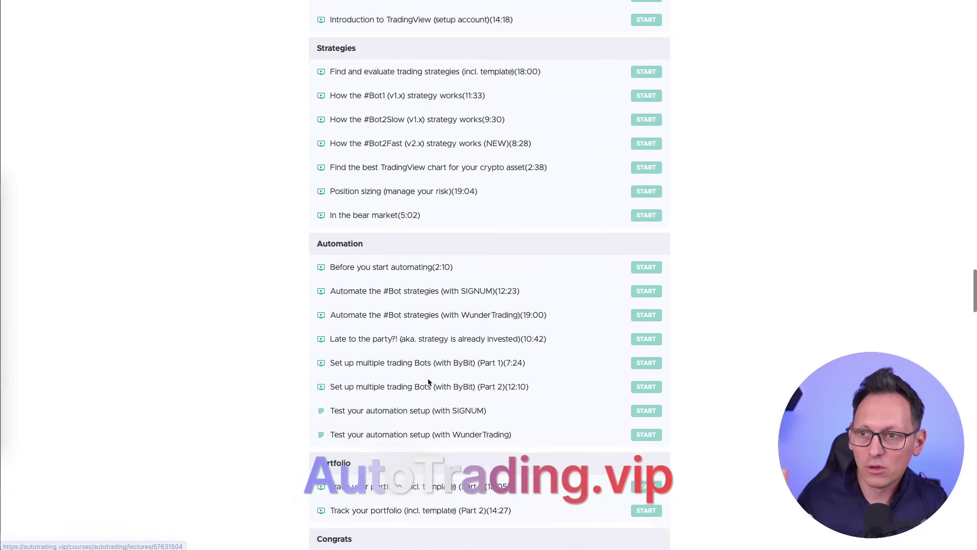
scroll(438, 224, up, 1)
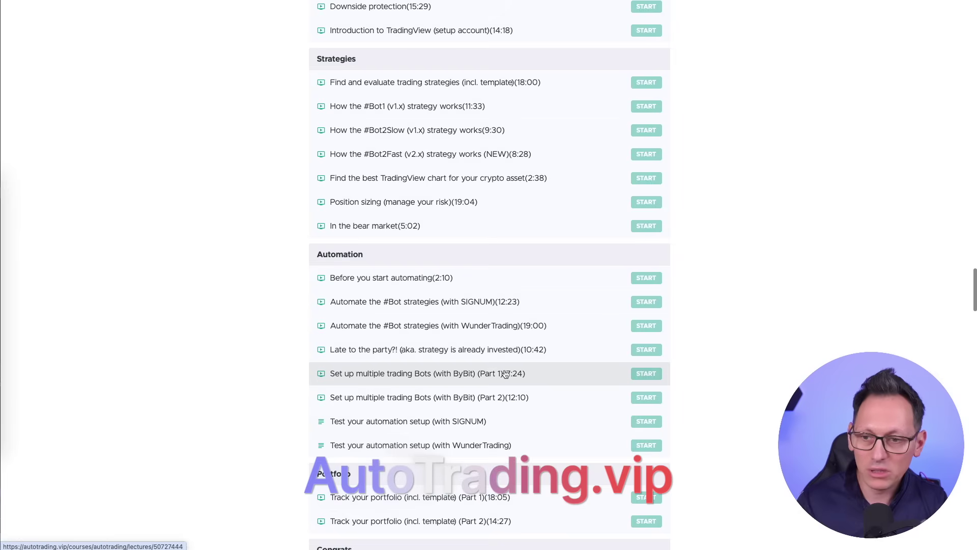
scroll(480, 328, up, 6)
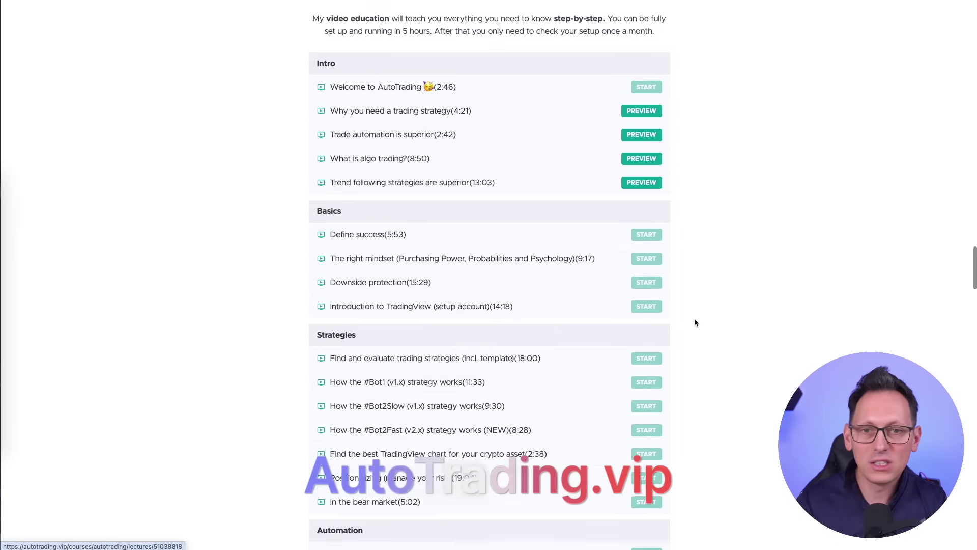
scroll(865, 326, up, 7)
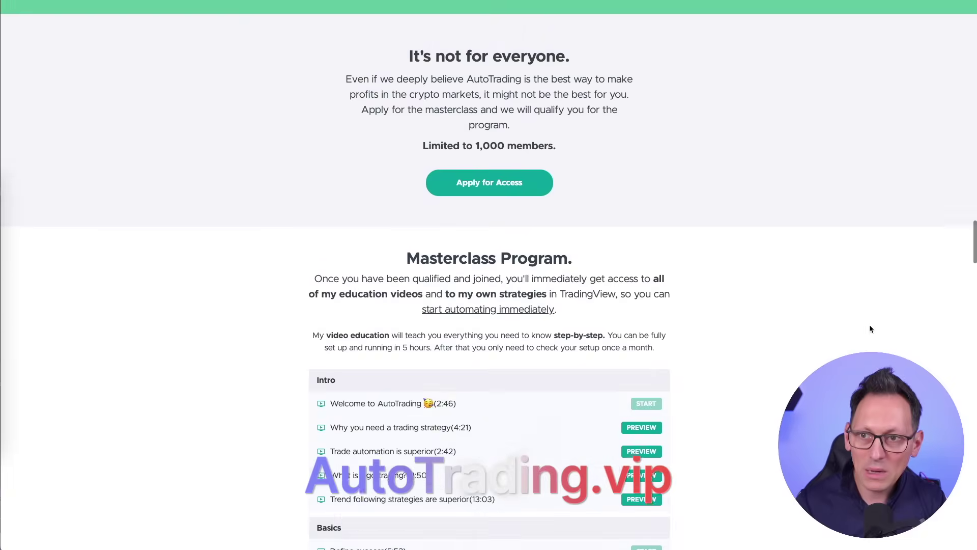
Read the "It's not for everyone." section about applying for the masterclass and return to the start of the page
drag(405, 82, 641, 182)
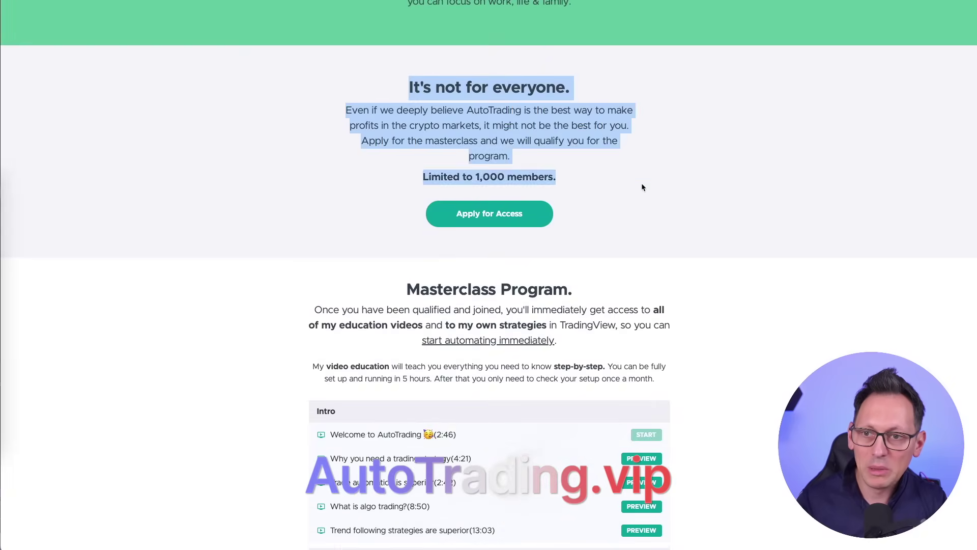
click(643, 184)
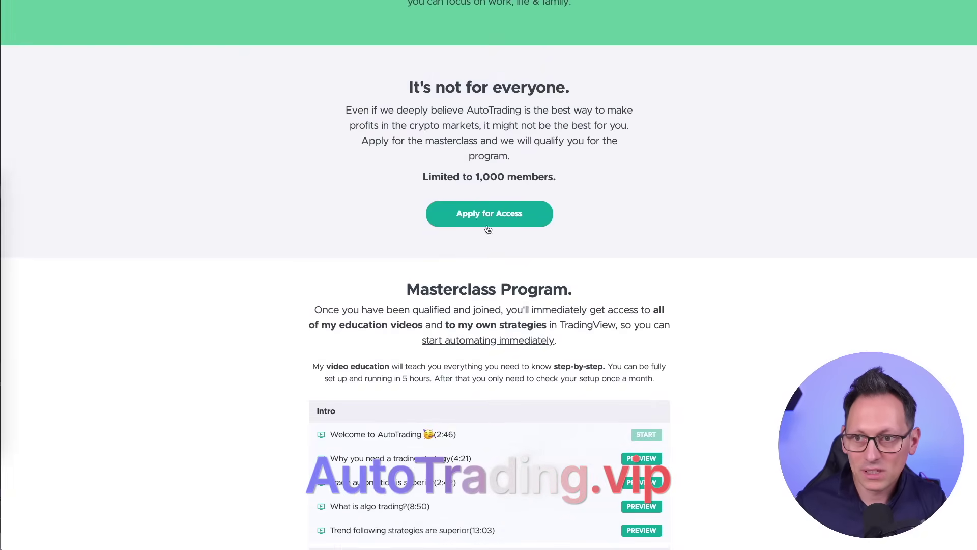
scroll(468, 219, up, 20)
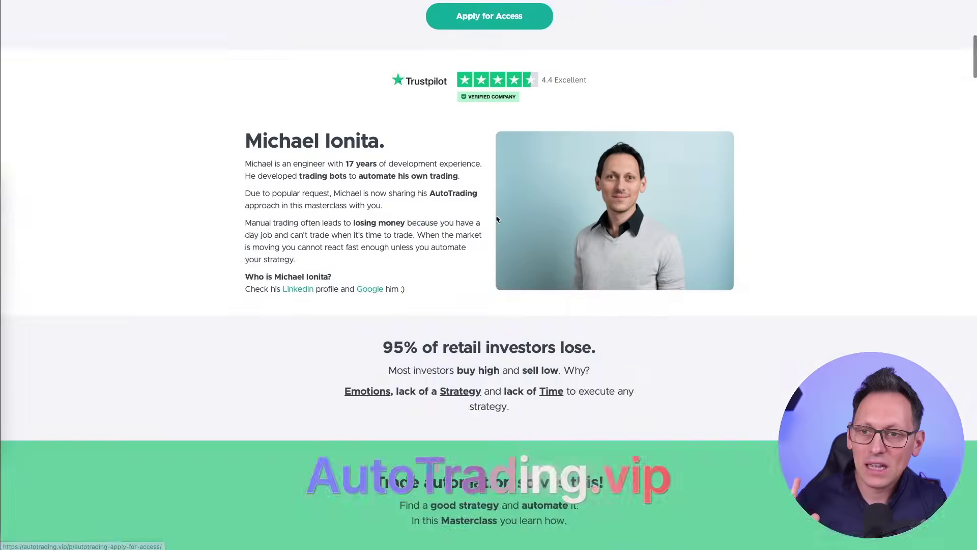
scroll(567, 251, up, 3)
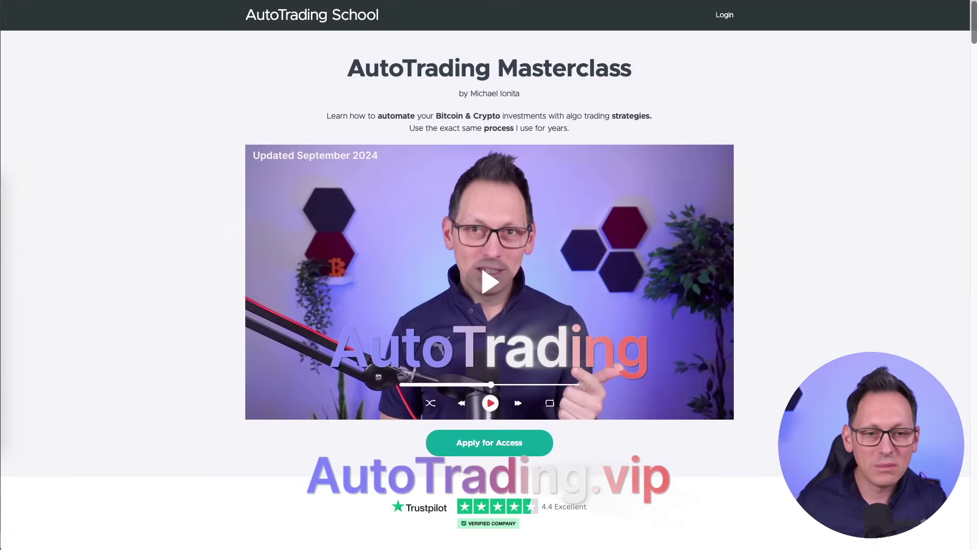